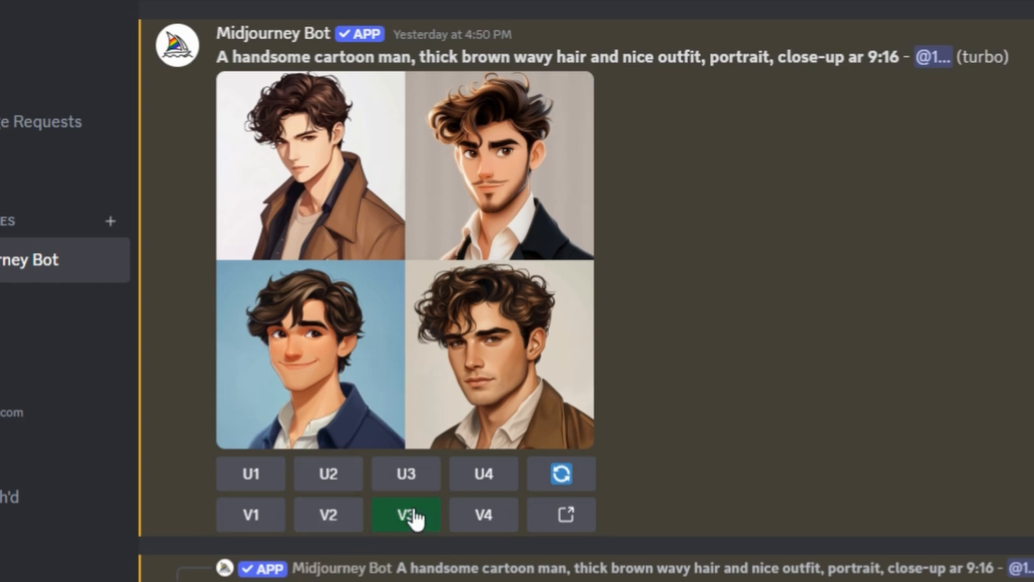
Review the cartoon man grids, variations, upscales and zoomed-out versions in the Midjourney Bot conversation, ending on the zoomed-out Image #1.
scroll(416, 518, down, 5)
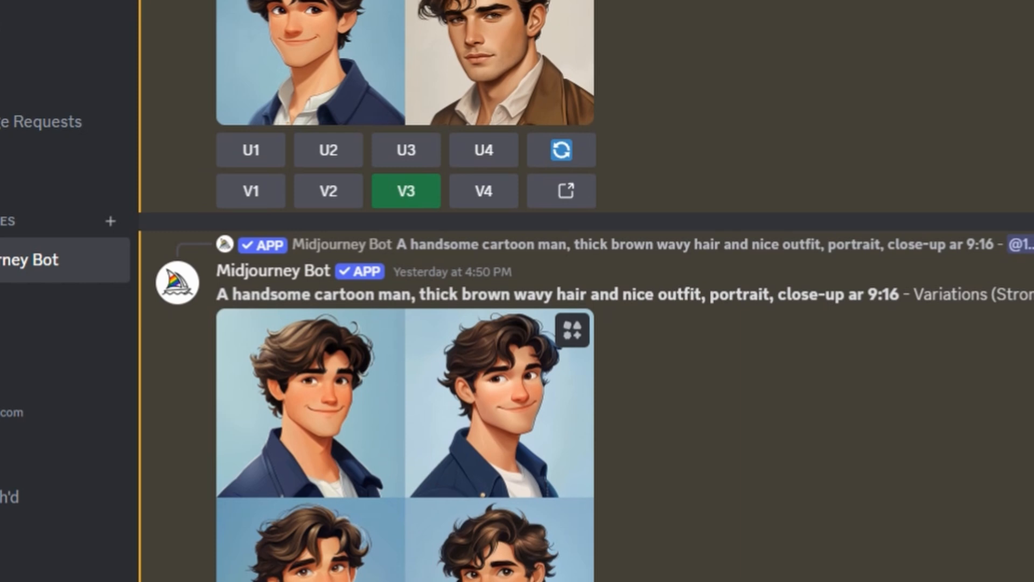
scroll(491, 550, down, 2)
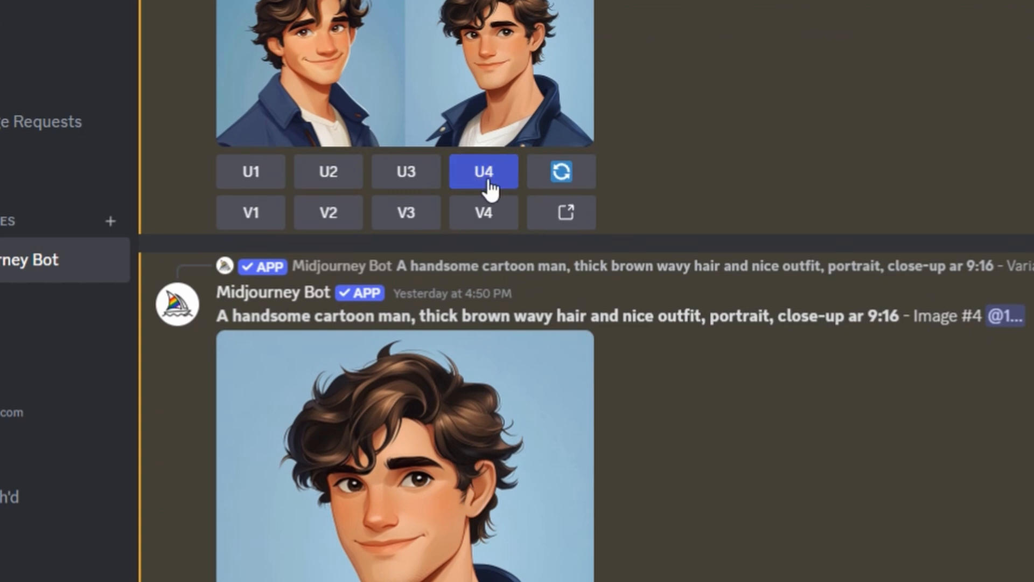
scroll(376, 492, down, 2)
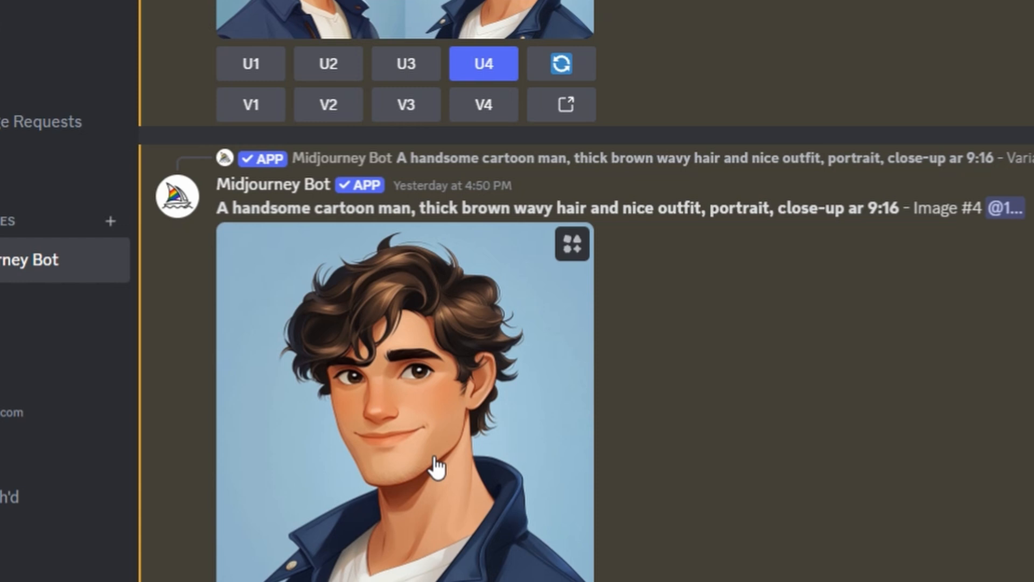
scroll(435, 463, down, 15)
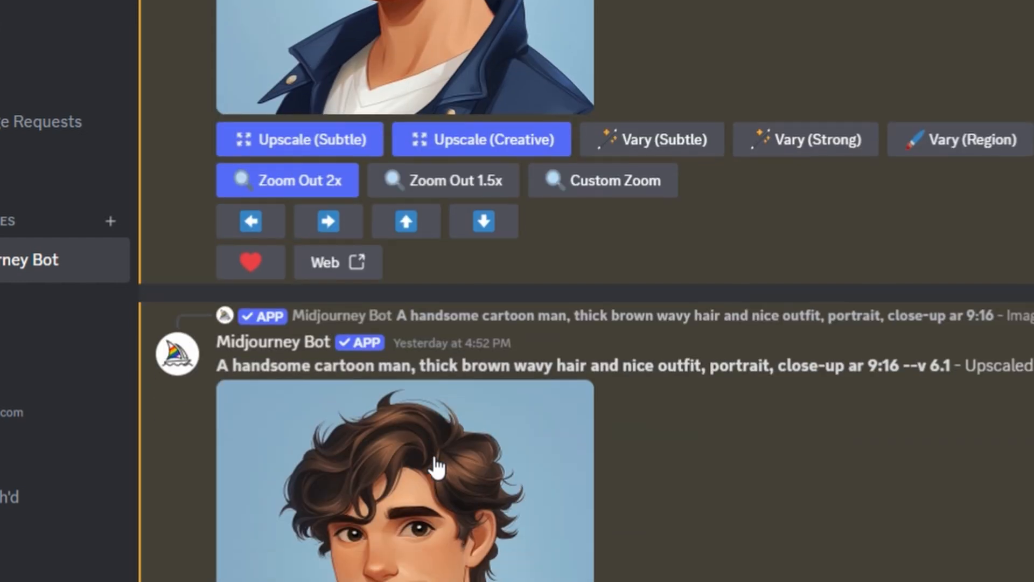
scroll(432, 458, down, 10)
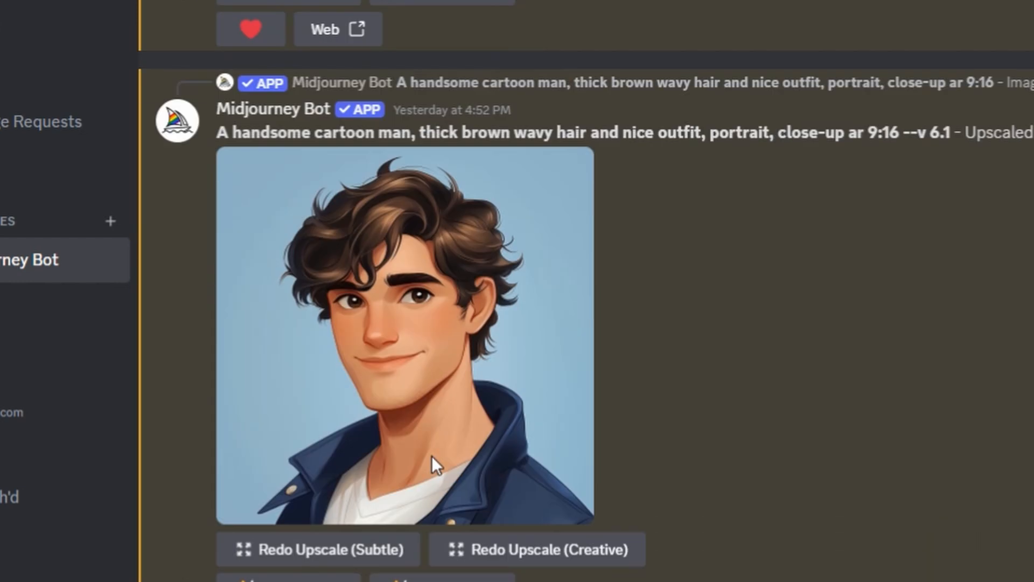
scroll(453, 447, up, 8)
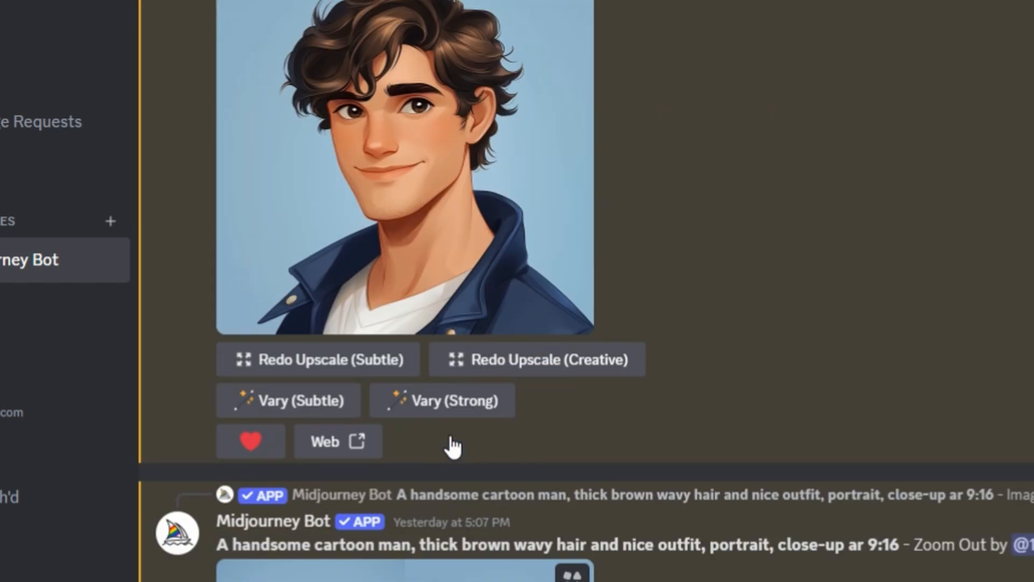
scroll(453, 446, down, 4)
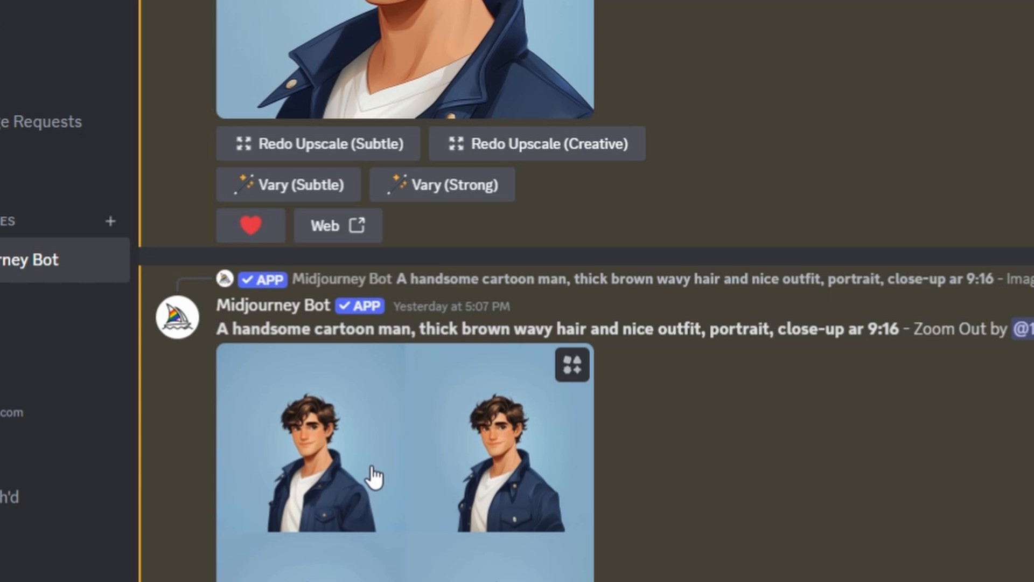
scroll(374, 477, up, 6)
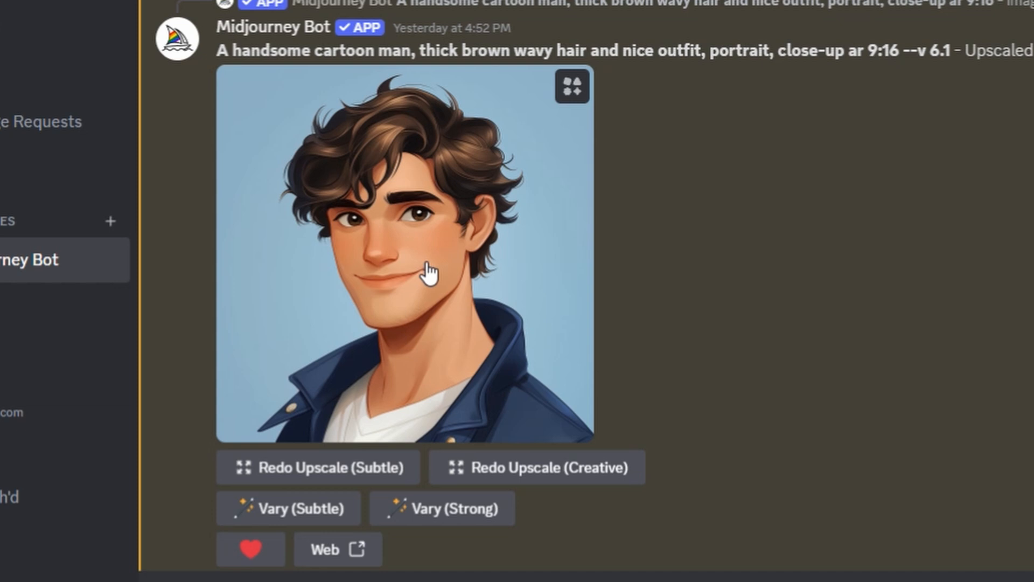
scroll(429, 272, down, 15)
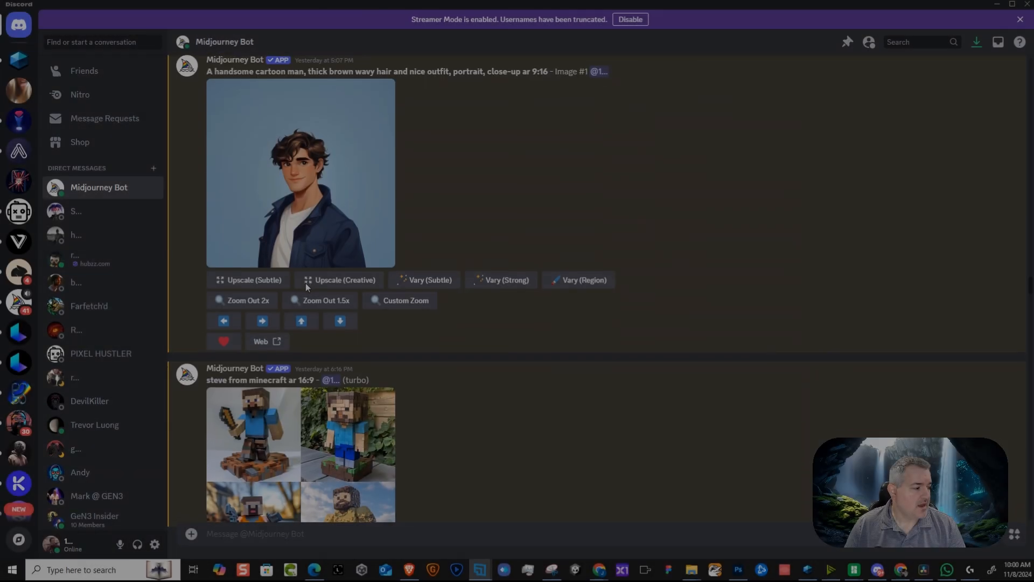
scroll(304, 279, up, 3)
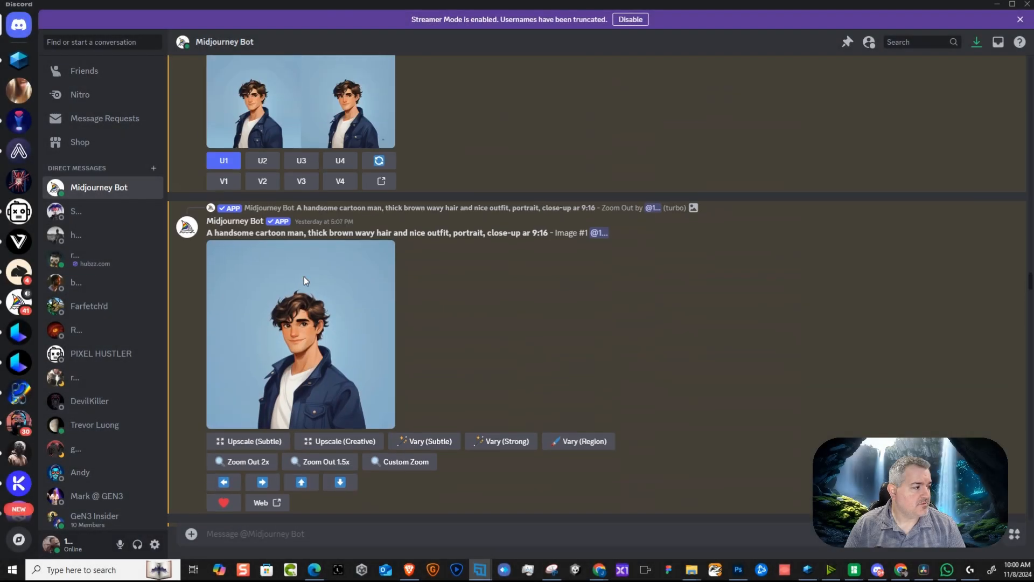
click(308, 338)
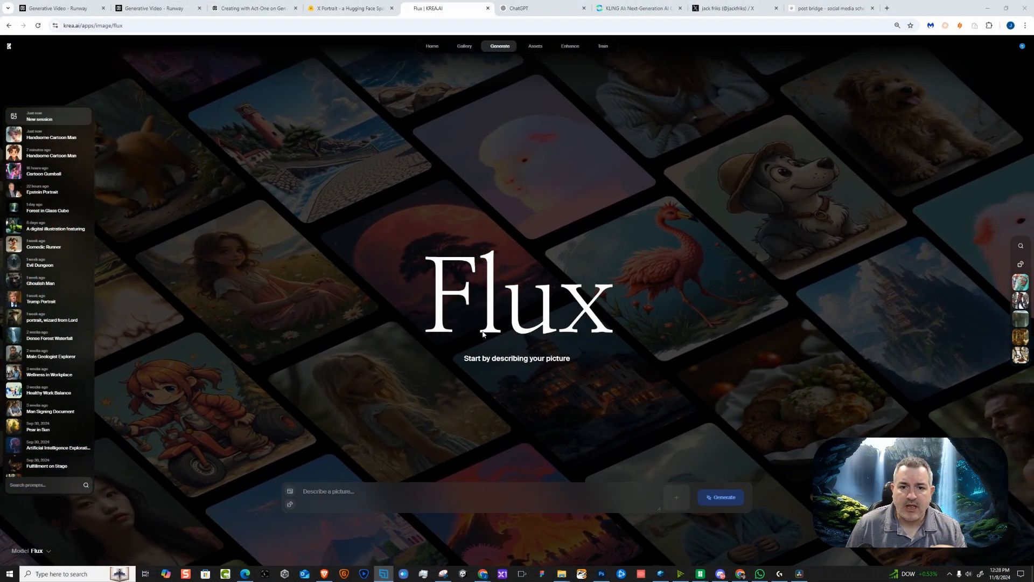
Generate images with KREA's Flux from the prompt "A handsome cartoon man, thick brown wavy hair and nice outfit, portrait, close-up".
right_click(341, 492)
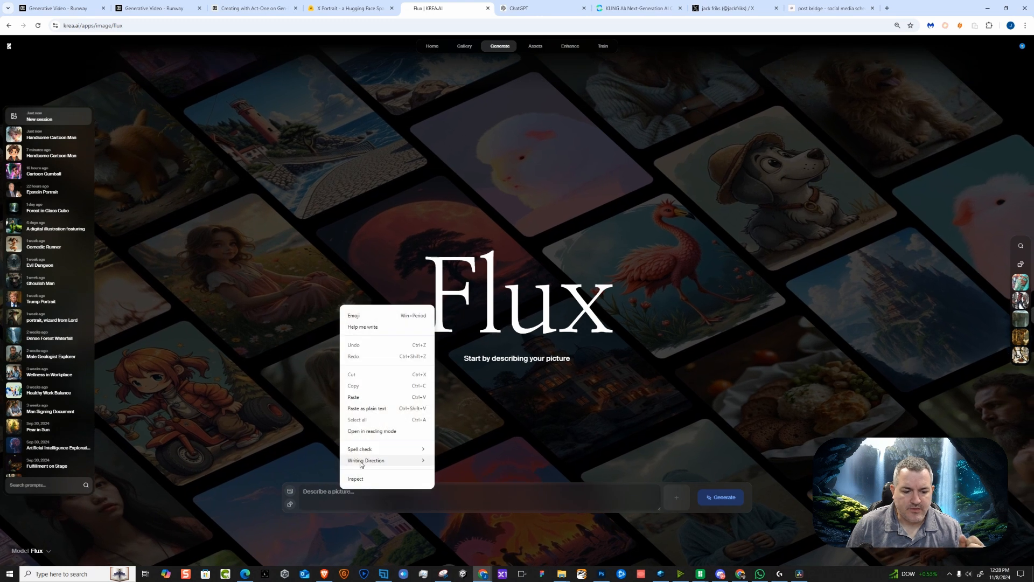
click(367, 408)
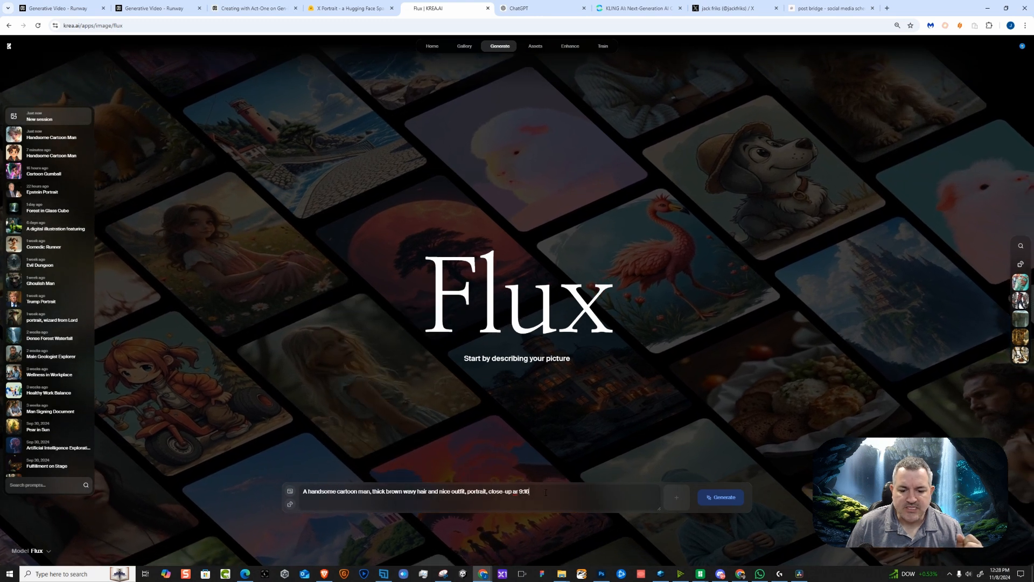
key(BackSpace)
key(BackSpace)
key(BackSpace)
key(BackSpace)
key(BackSpace)
key(BackSpace)
key(BackSpace)
key(BackSpace)
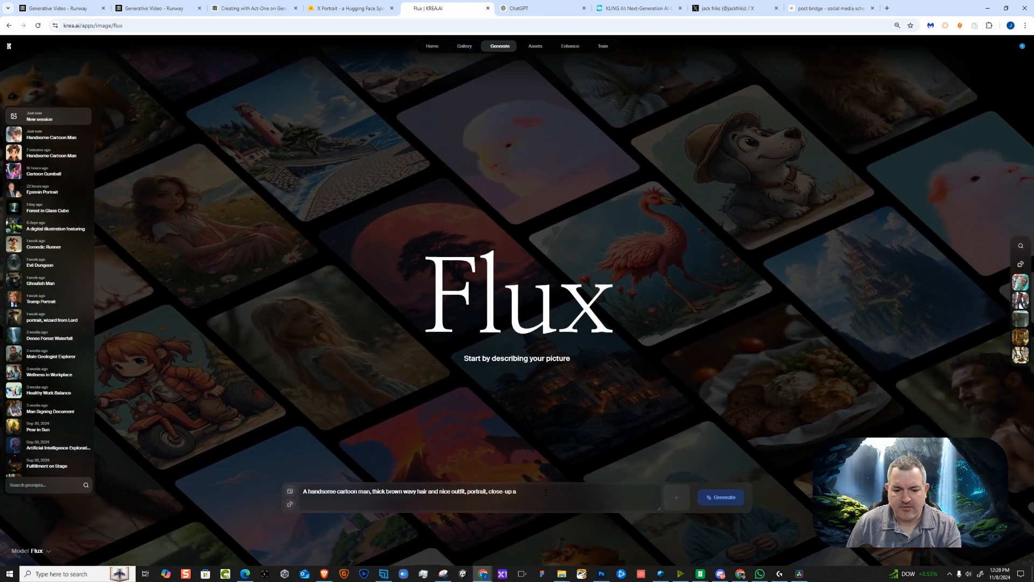
click(723, 501)
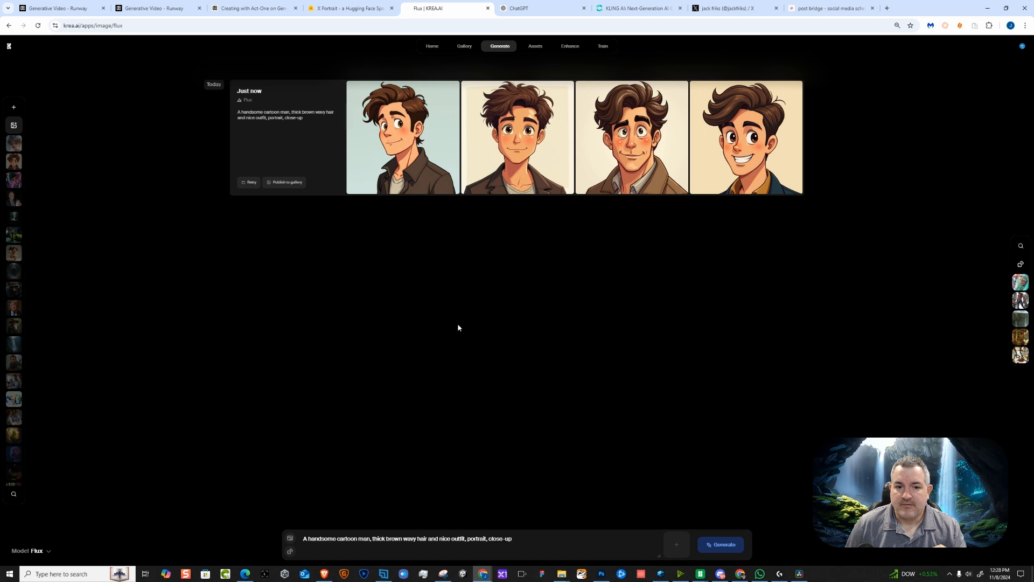
Examine the four generated cartoon portraits and the Variation option of the widely grinning man.
mouse_move(515, 145)
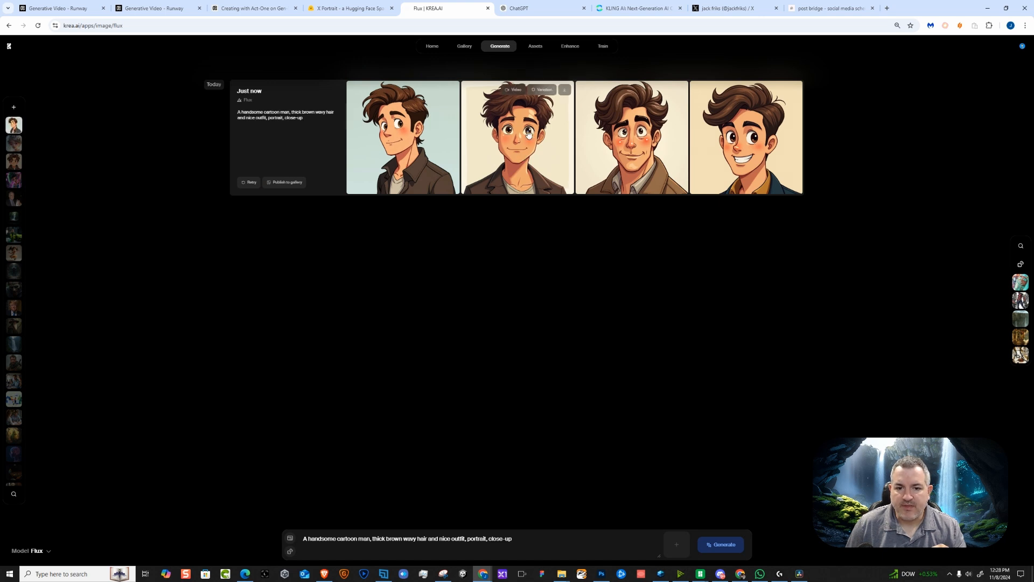
mouse_move(734, 170)
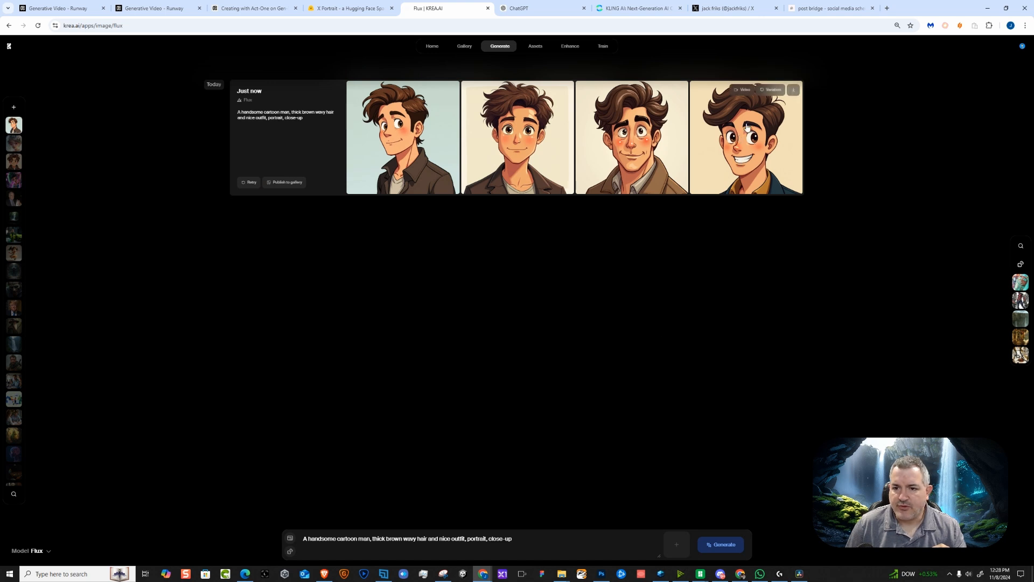
mouse_move(683, 176)
mouse_move(753, 136)
click(772, 90)
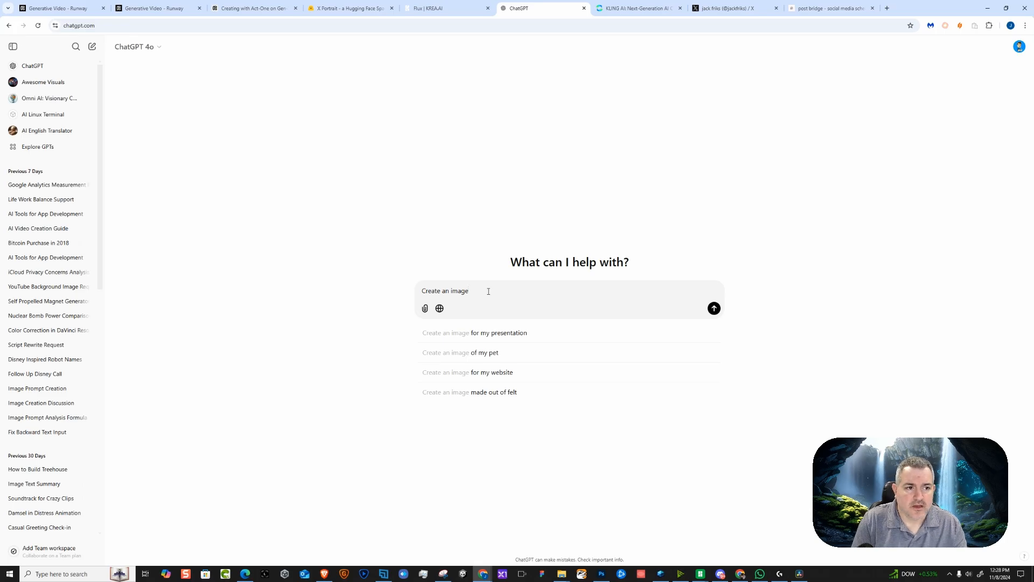
Write the ChatGPT prompt "Create an image: A handsome cartoon man, thick brown wavy hair and nice outfit, portrait, close-up".
text(:)
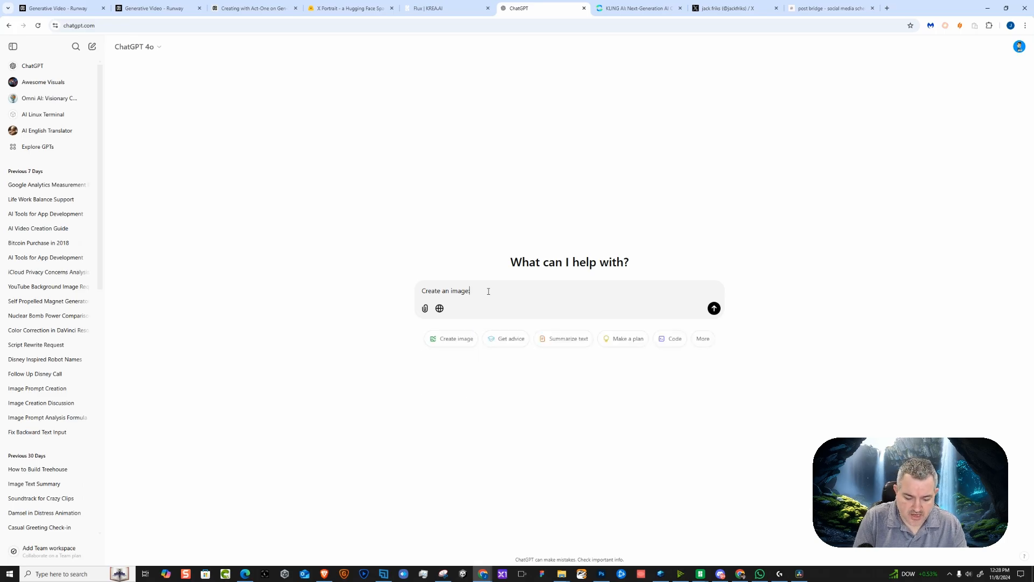
text(A handsome cartoon man, thick brown wavy hair and nice outfit, portrait, close-up ar 9:16)
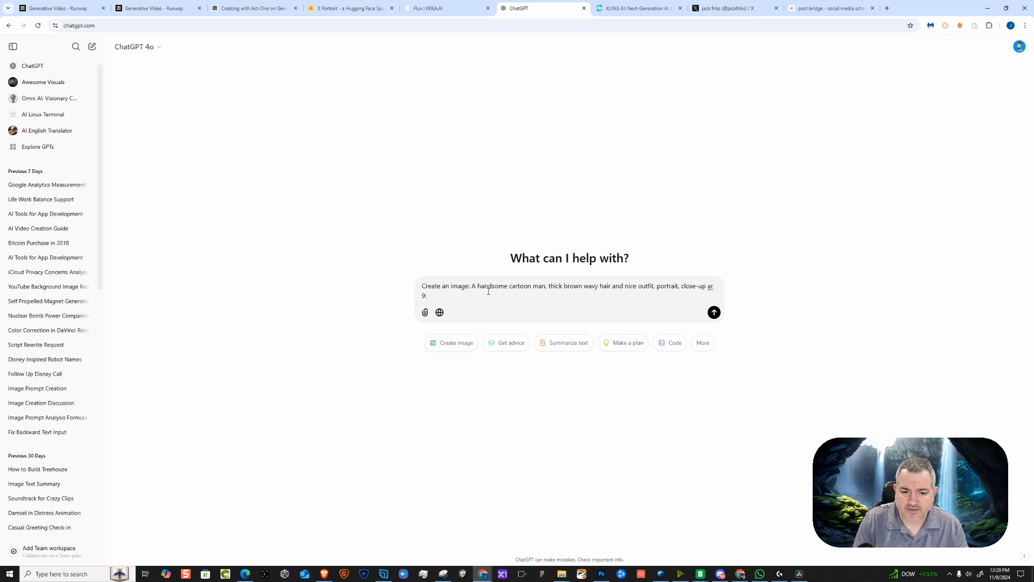
key(BackSpace)
key(BackSpace)
key(BackSpace)
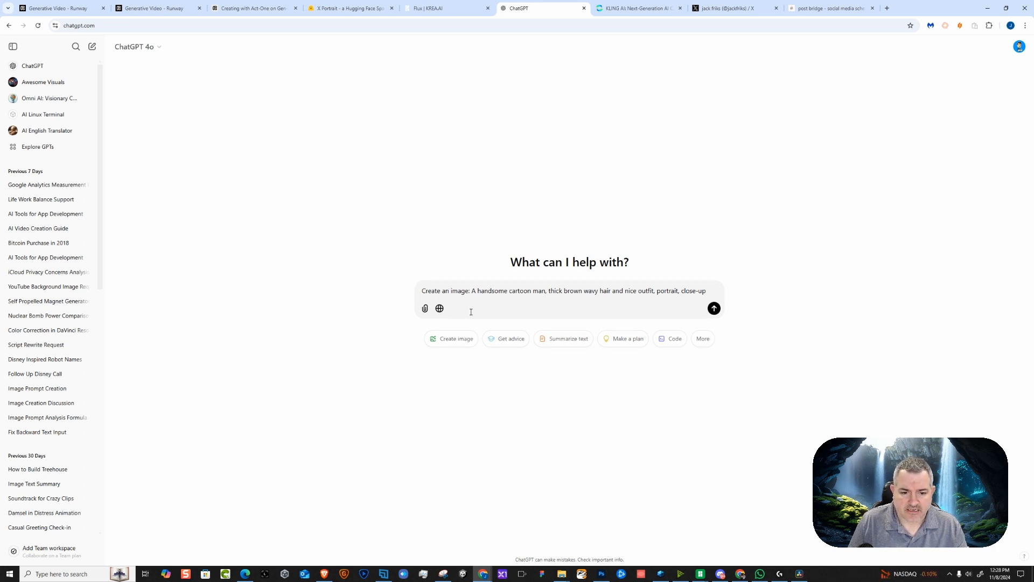
Change the opening of the ChatGPT prompt to "Create 4 separate images".
key(BackSpace)
key(BackSpace)
text(4 se)
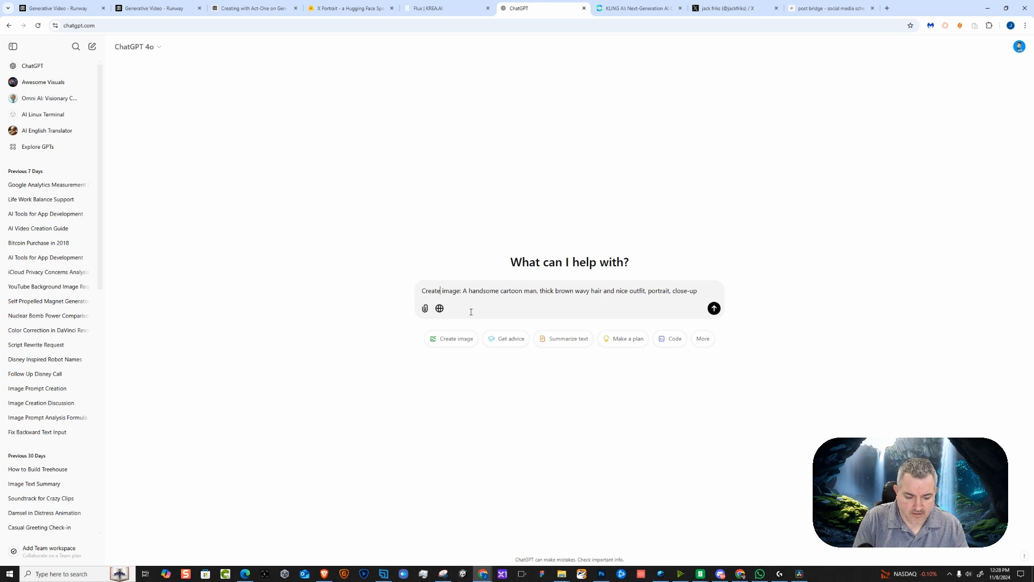
text(parate image)
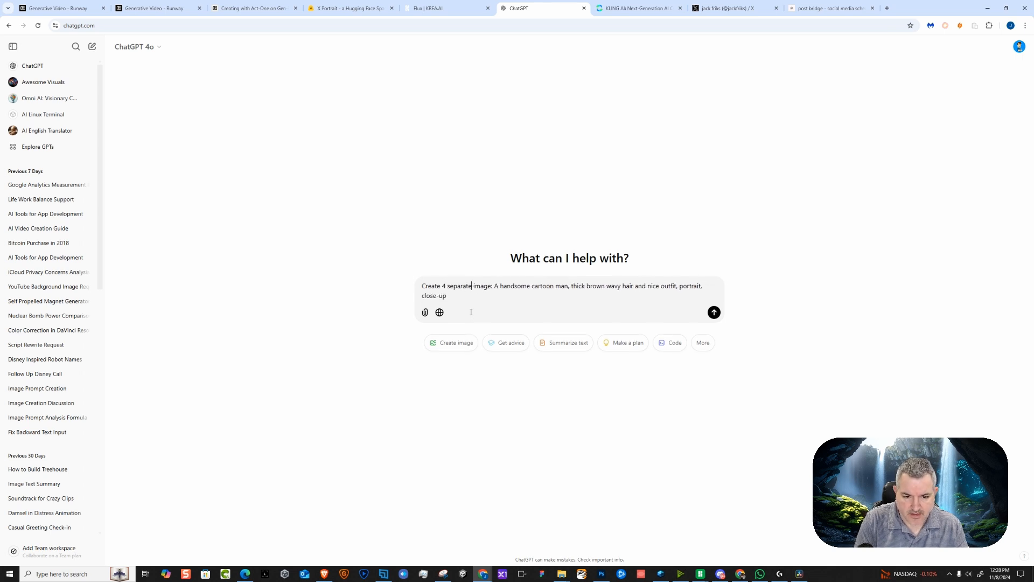
text(s)
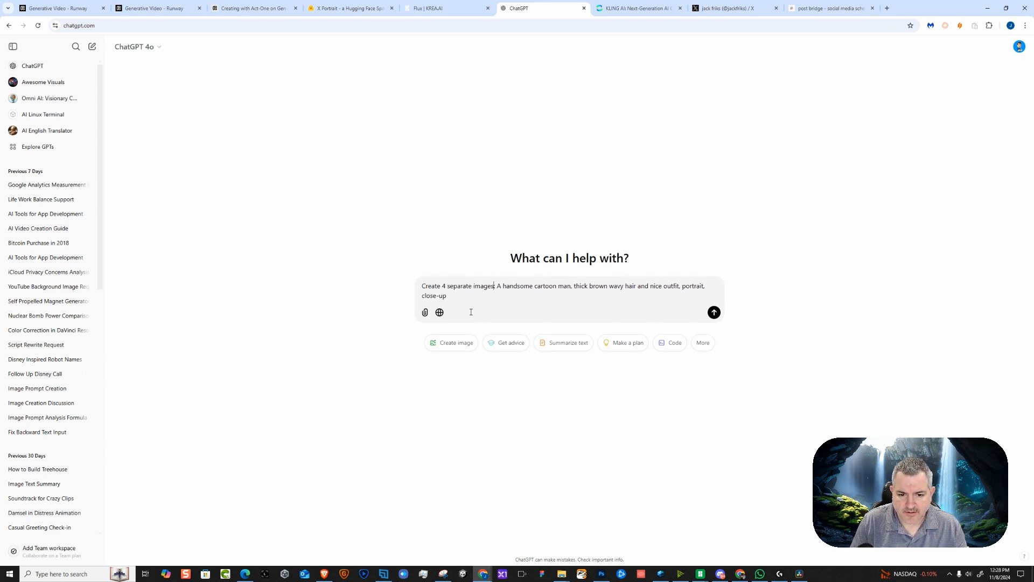
Add ", in 16:9 AR" after "Create 4 separate images" and submit the prompt.
text(, in )
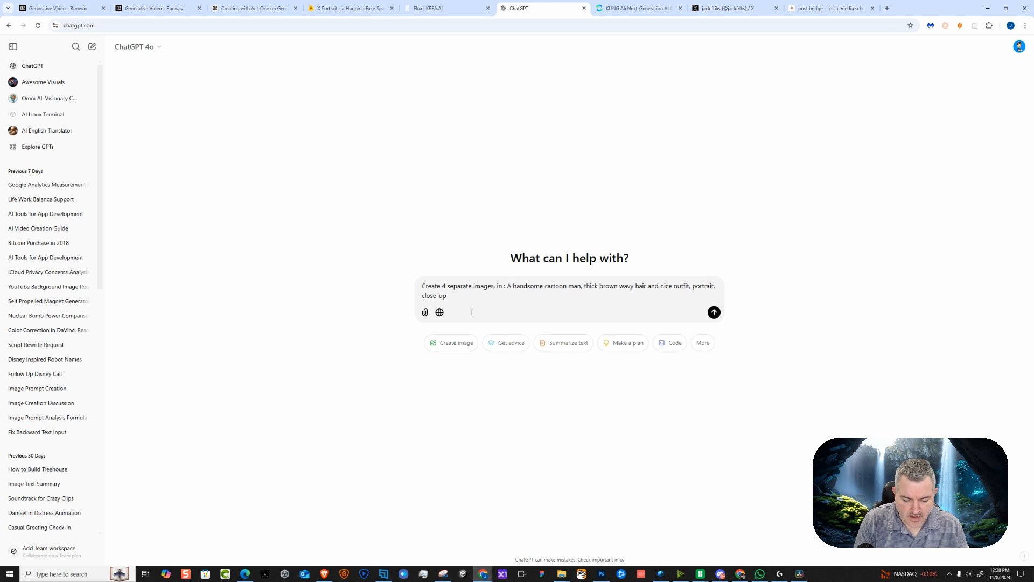
text(16:9)
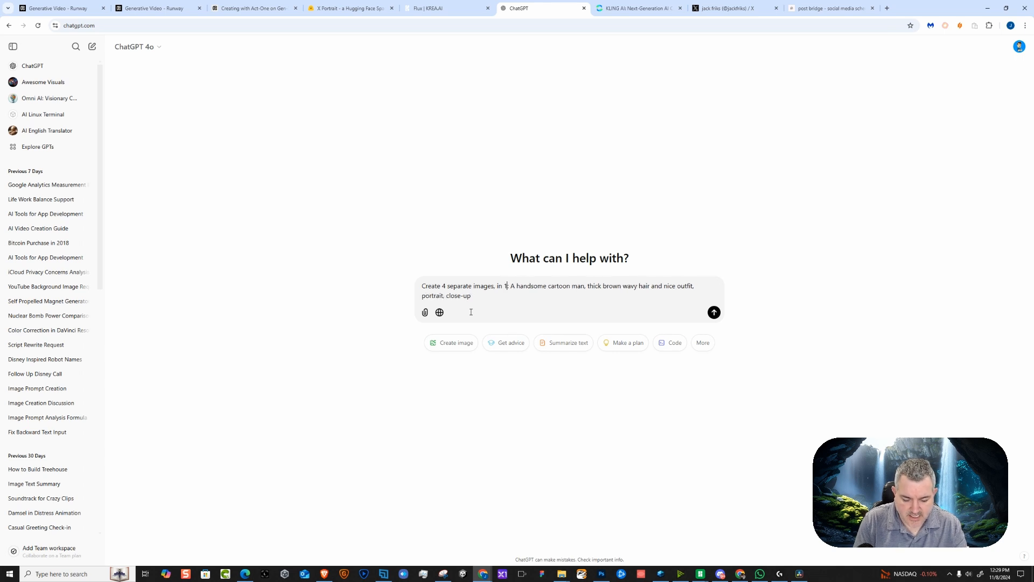
key(BackSpace)
key(BackSpace)
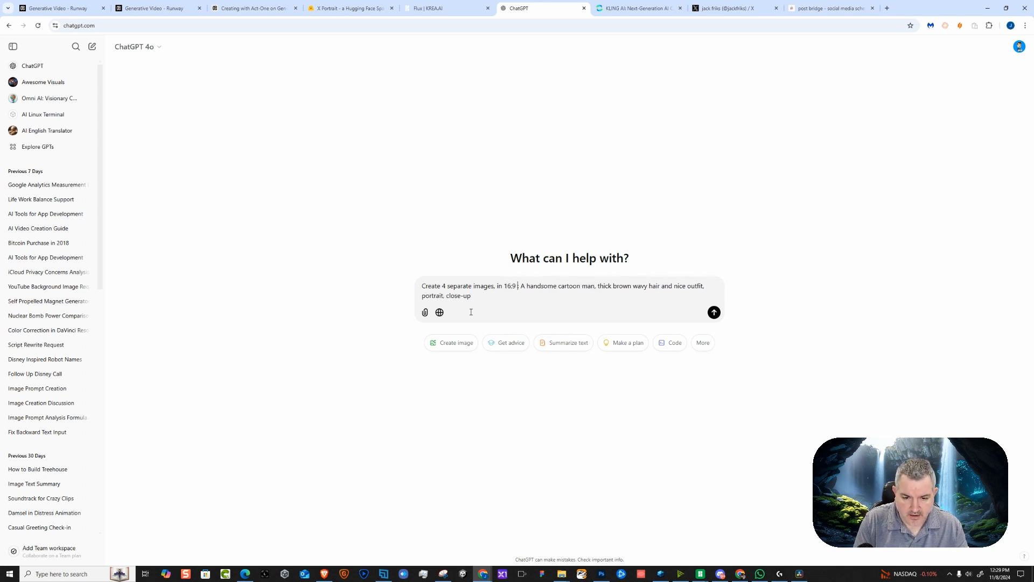
text(:9)
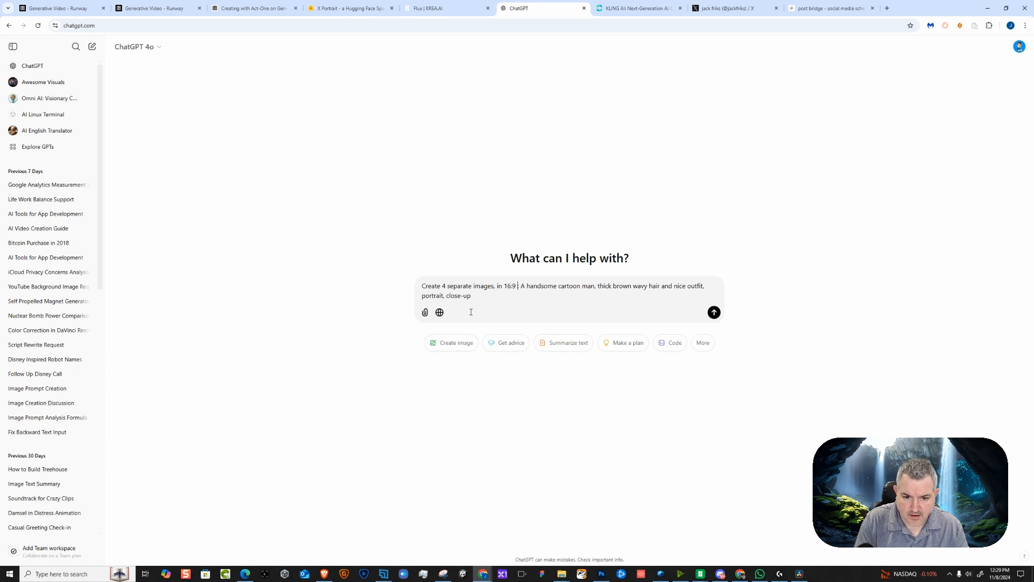
key(Delete)
text(AR)
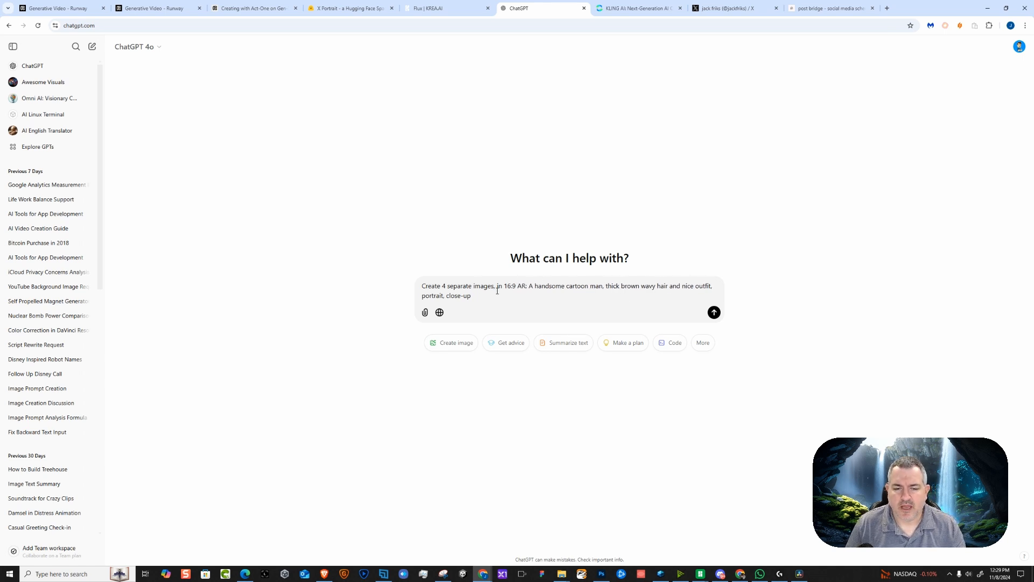
click(714, 313)
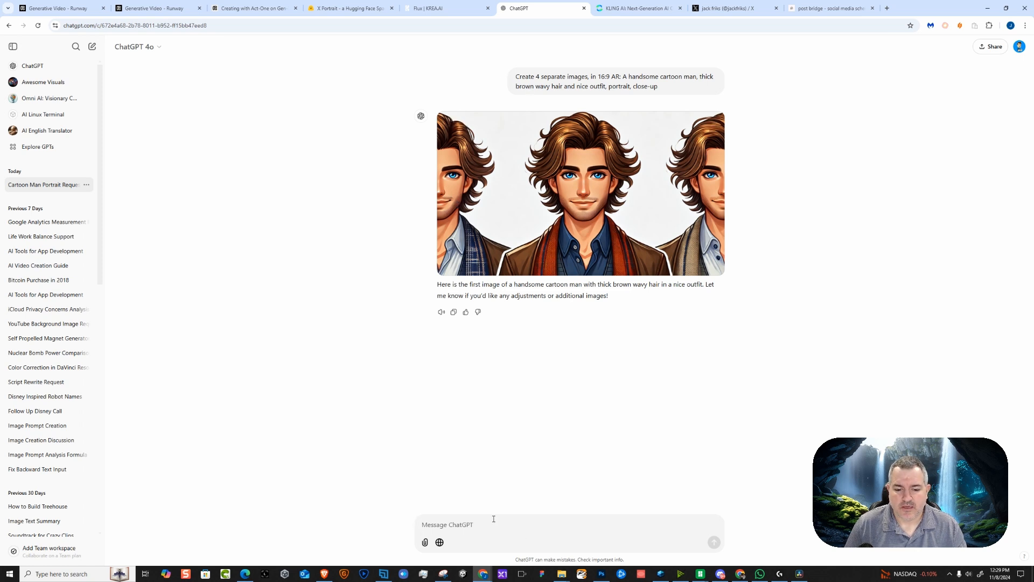
Send the follow-up request "give me 4 more" for additional cartoon man images.
text(give me )
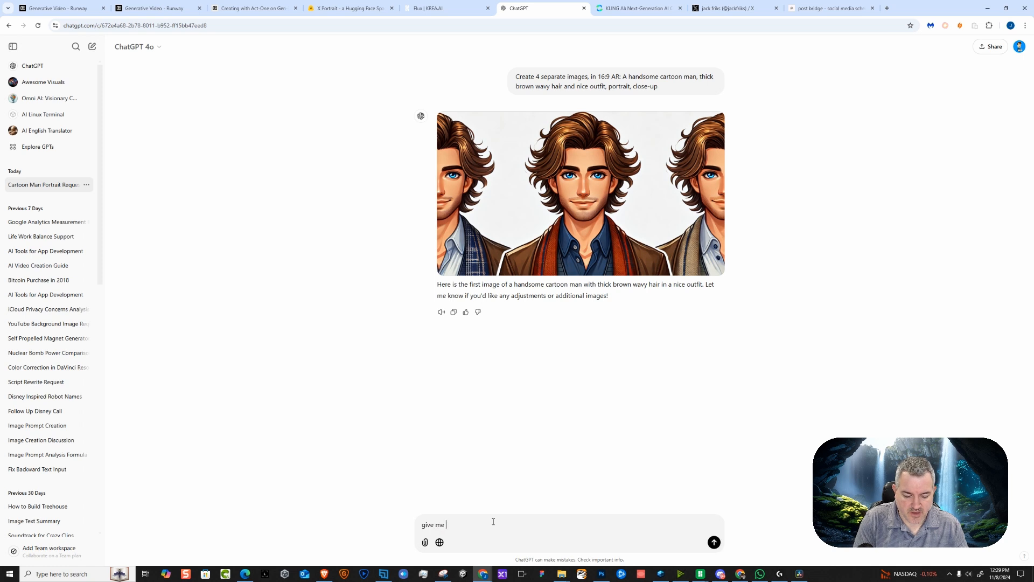
text(4 more)
key(Return)
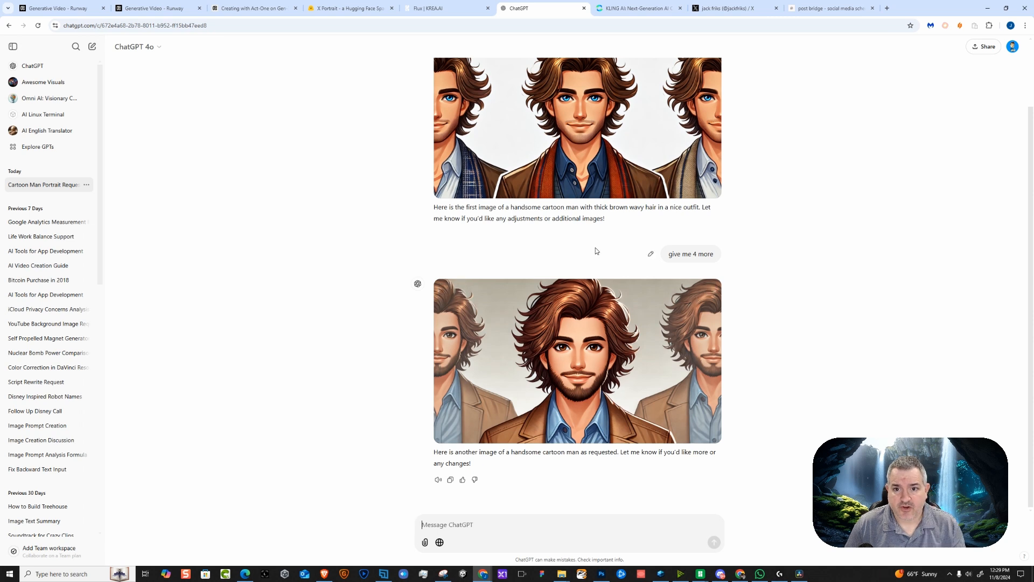
Switch to KLING AI and enter the prompt "A handsome cartoon man, thick brown wavy hair and nice outfit, portrait, close-up", leaving out "ar 9:16".
click(636, 8)
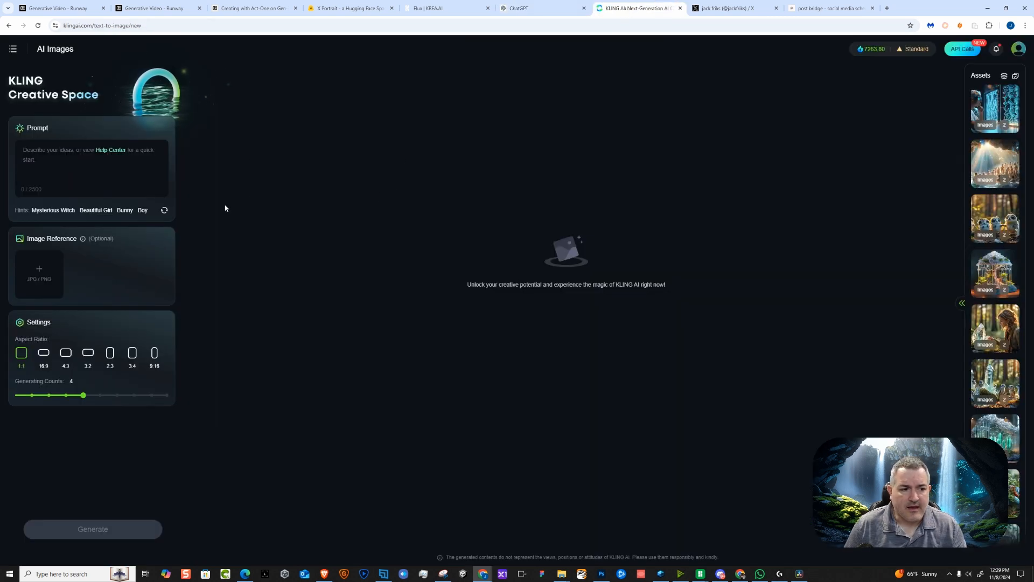
right_click(51, 153)
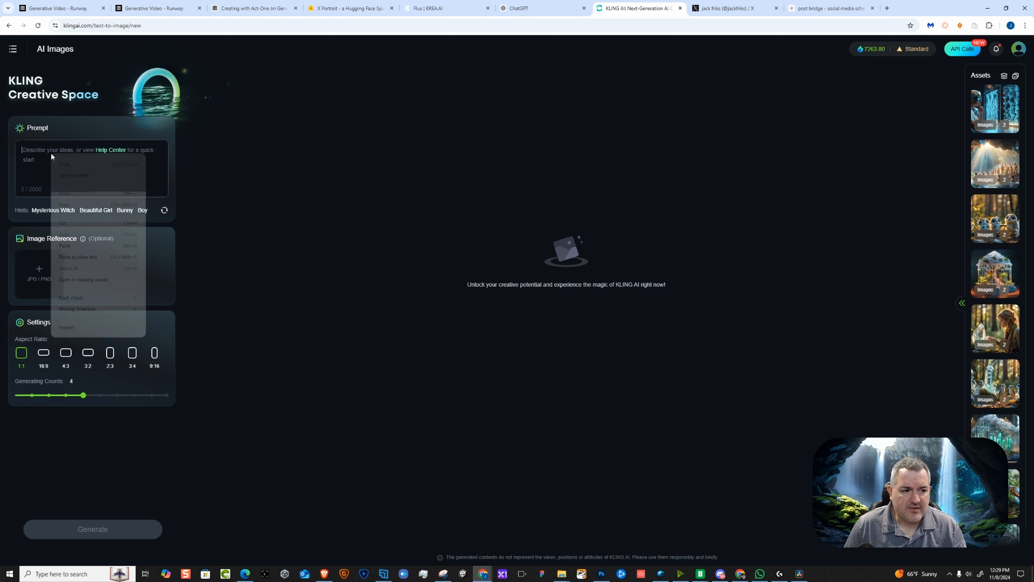
click(77, 248)
drag(109, 159, 91, 159)
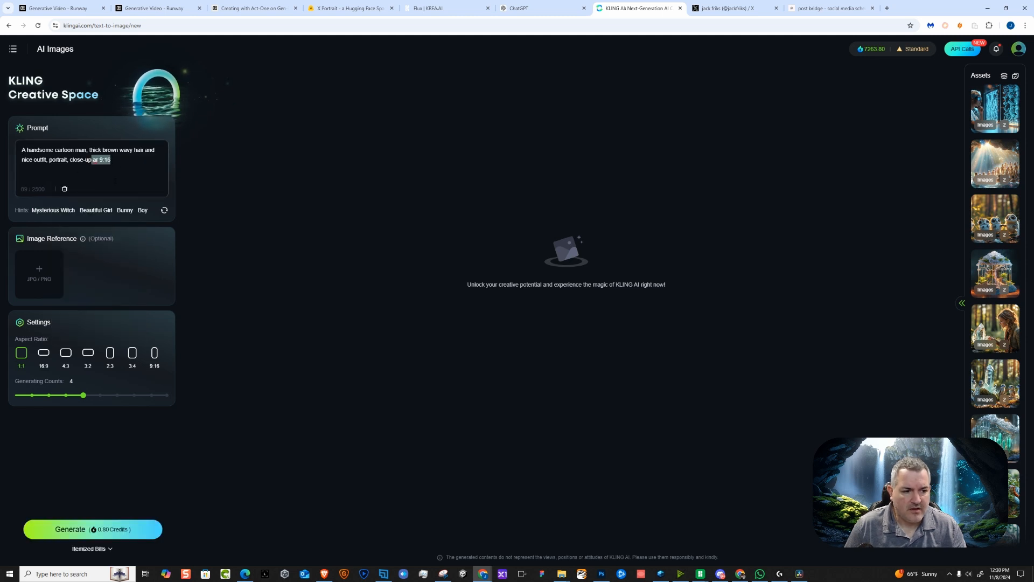
key(BackSpace)
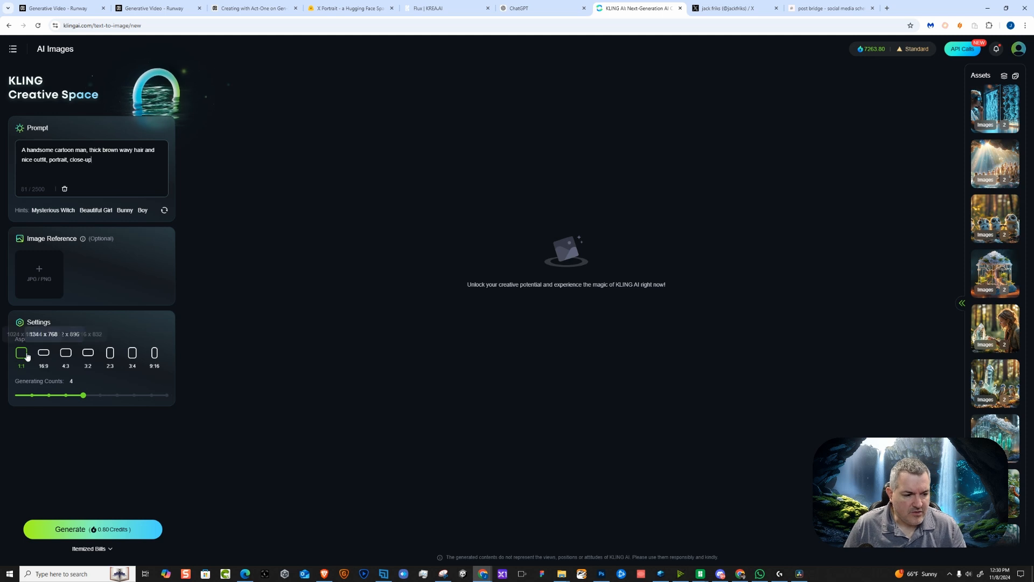
Set the KLING AI aspect ratio to 4:3 and generate the cartoon man images.
click(66, 357)
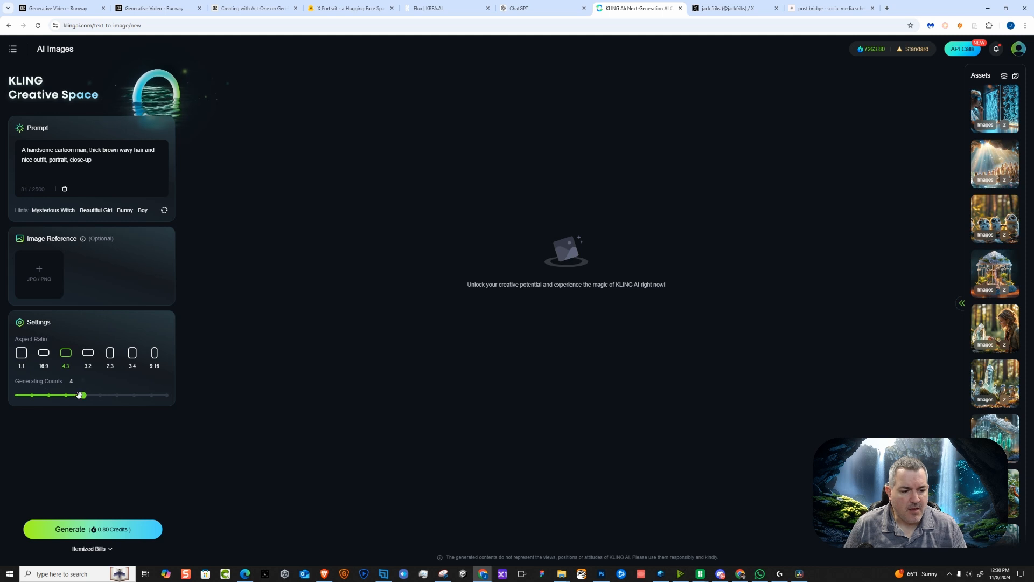
click(108, 529)
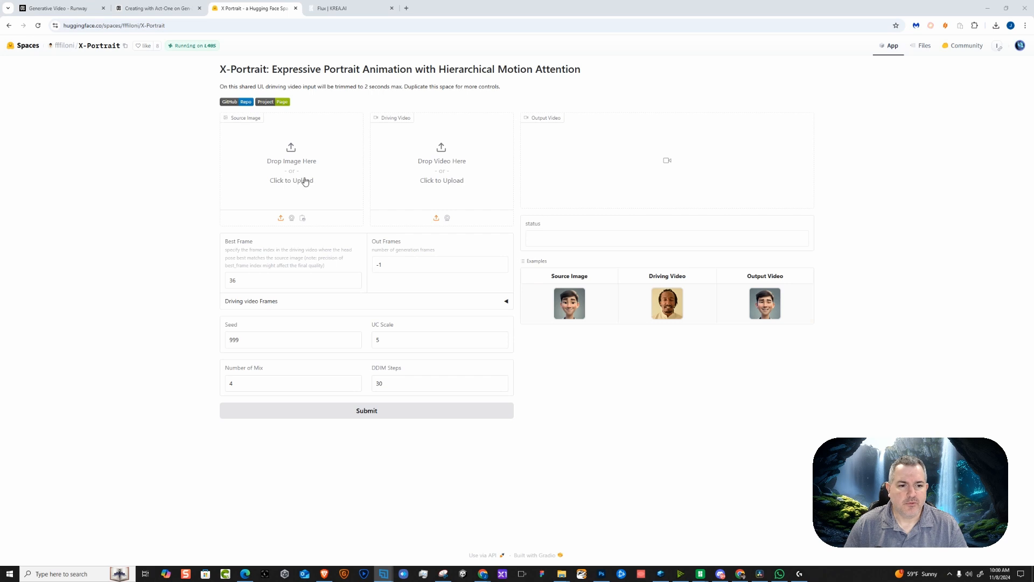
Upload the wider-framed cartoon man image from the YouTube 2024 folder as the X-Portrait source image.
click(305, 179)
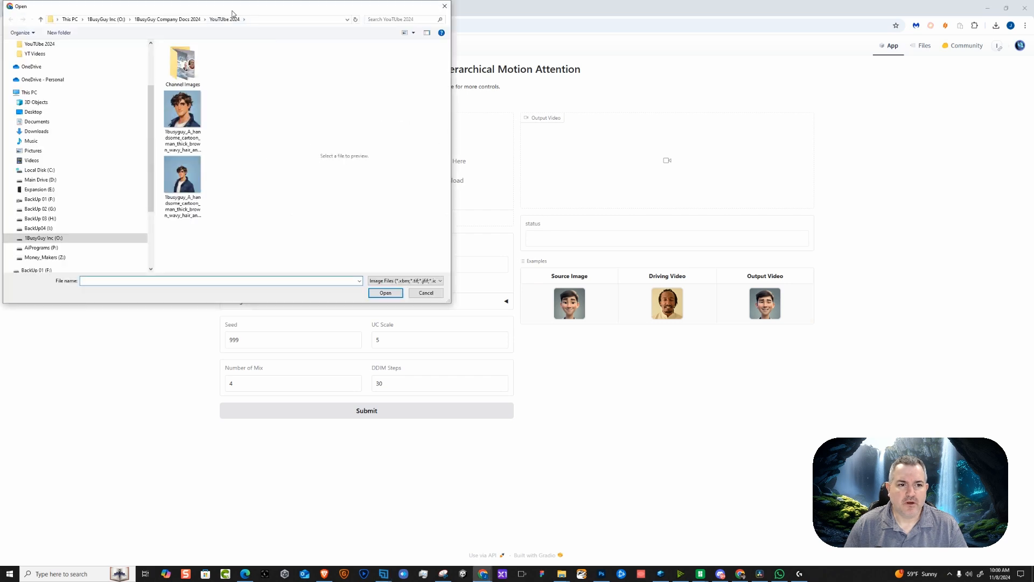
click(181, 182)
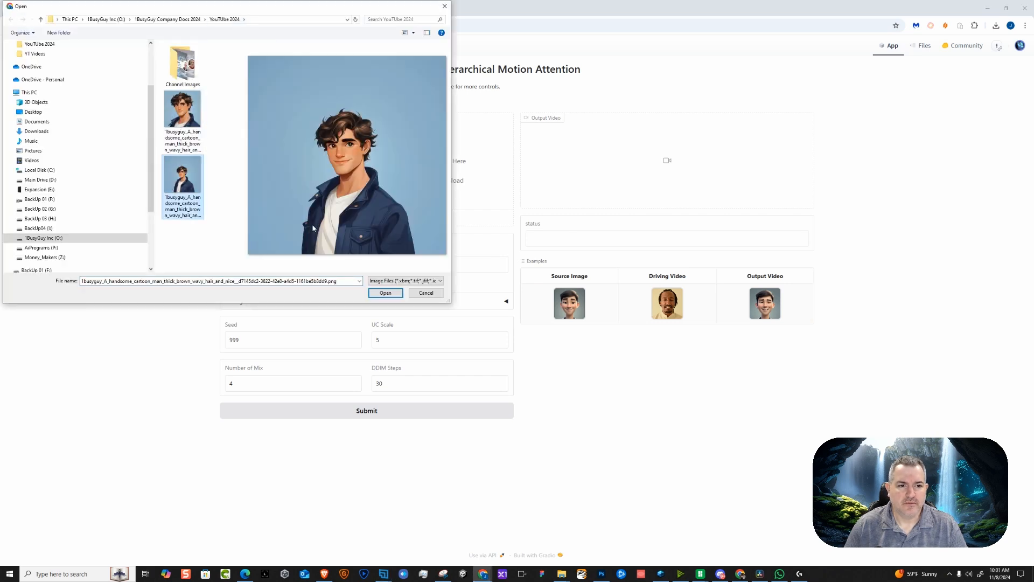
click(385, 293)
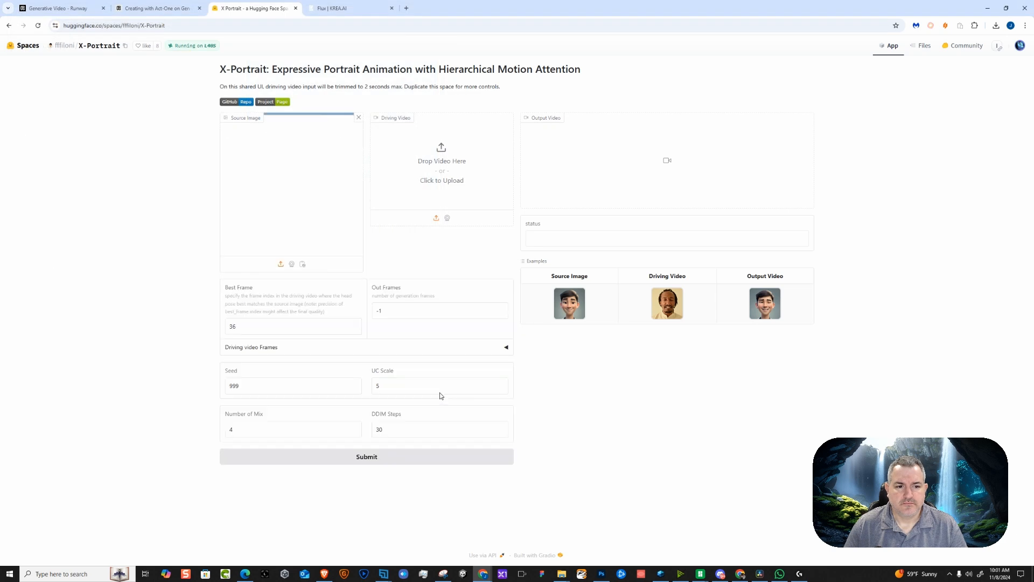
Upload the gray-shirted man's MP4 ending in "00001170_V1" from Downloads as the X-Portrait driving video.
click(434, 167)
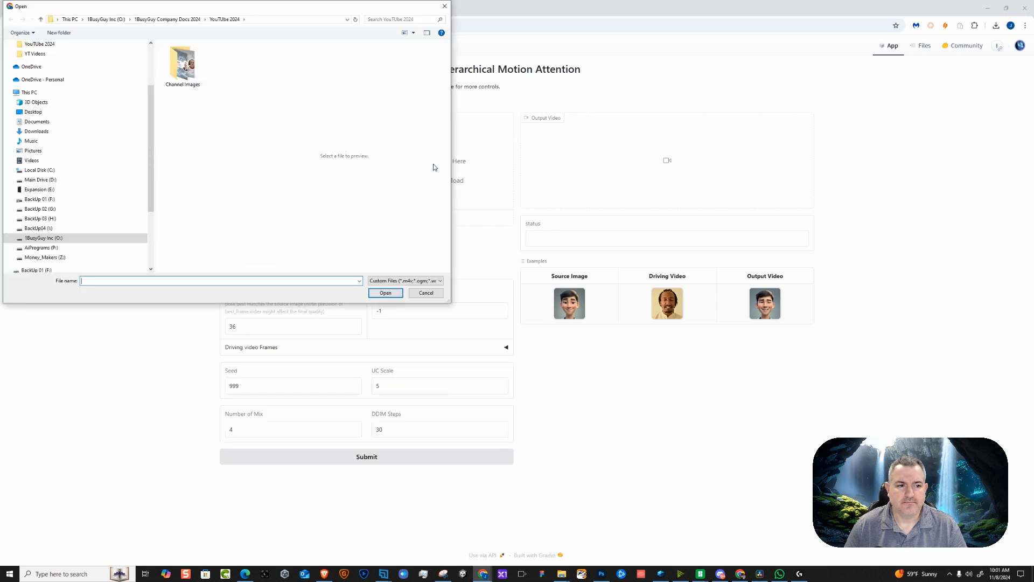
click(54, 131)
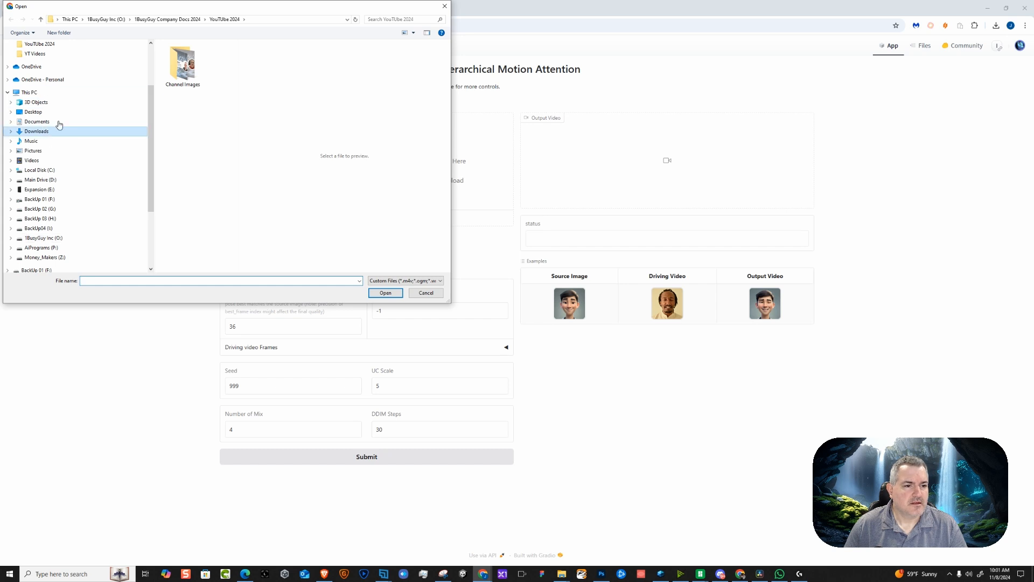
scroll(188, 175, down, 5)
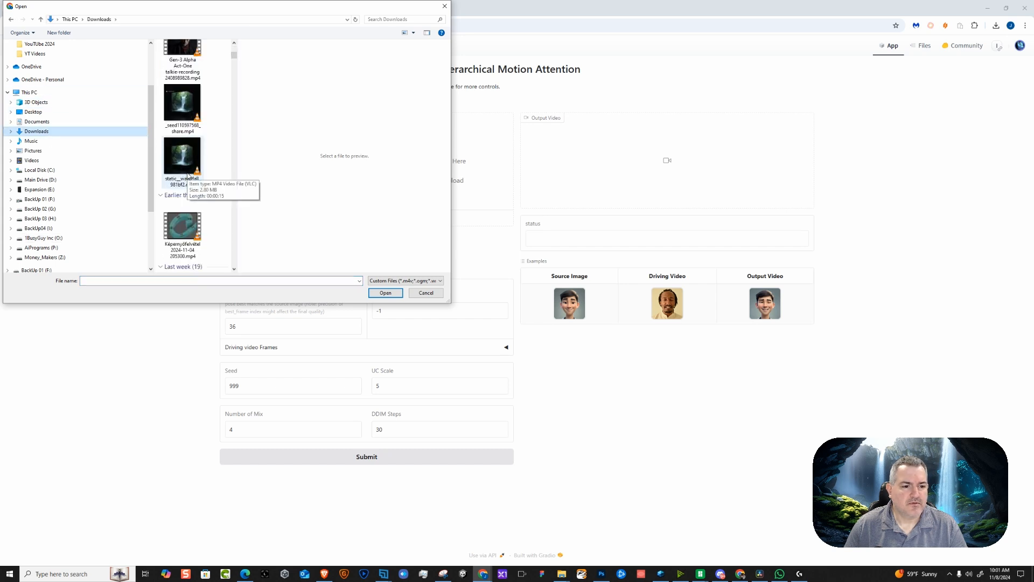
scroll(188, 175, down, 6)
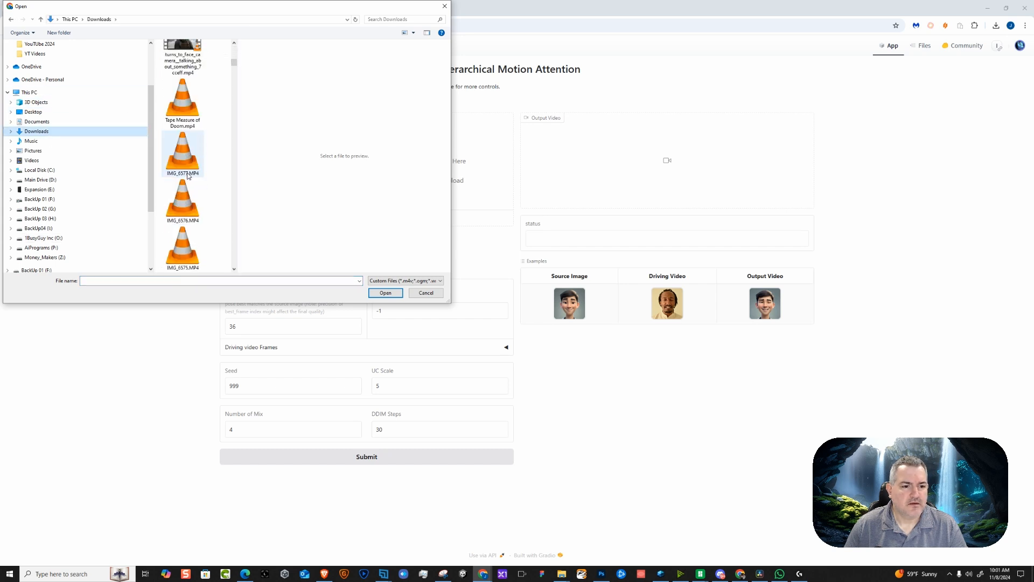
click(182, 239)
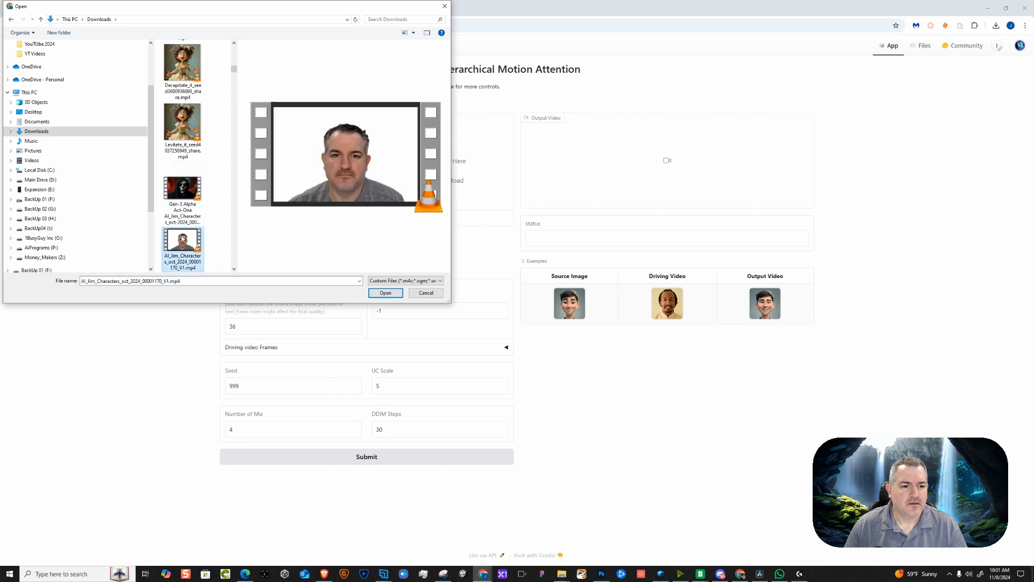
click(386, 293)
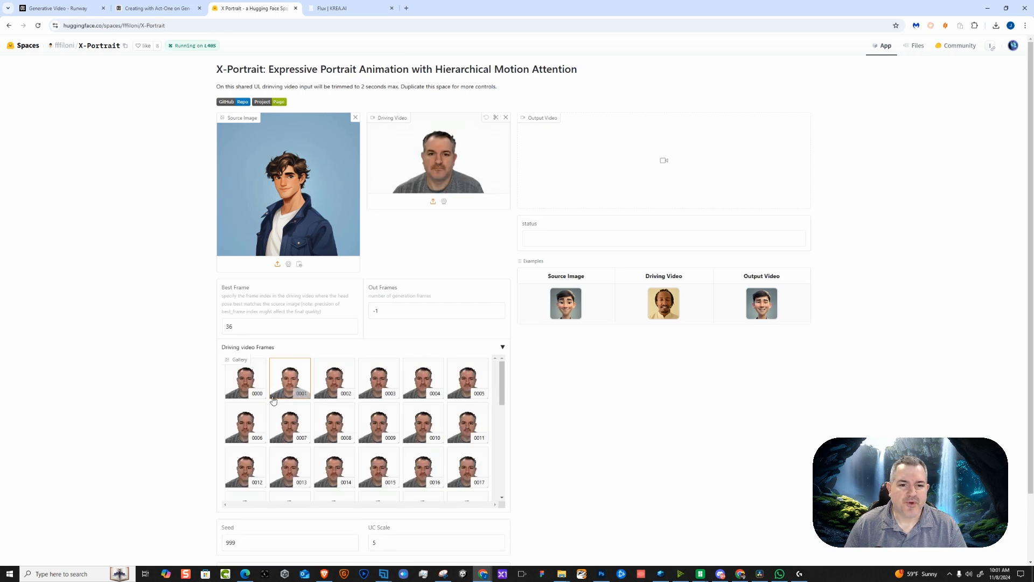
Review the extracted driving video frames and submit the portrait animation with the default settings.
mouse_move(447, 160)
scroll(333, 397, down, 4)
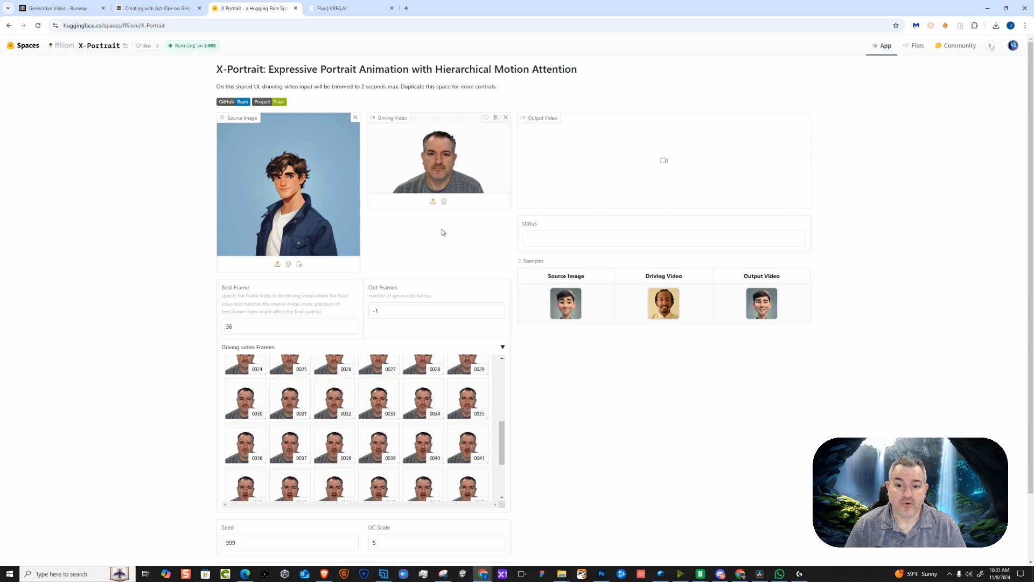
scroll(362, 448, down, 2)
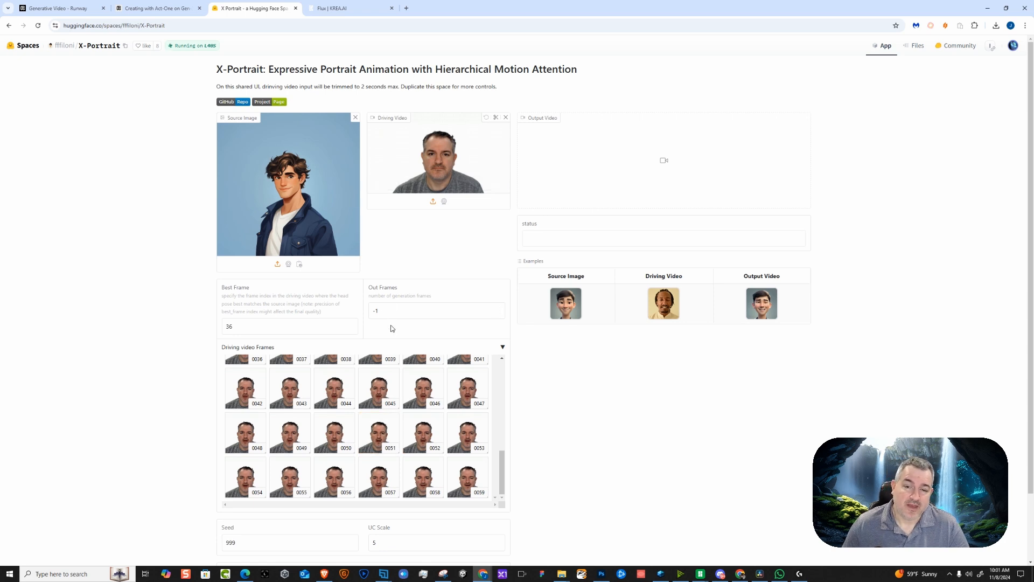
scroll(391, 328, down, 2)
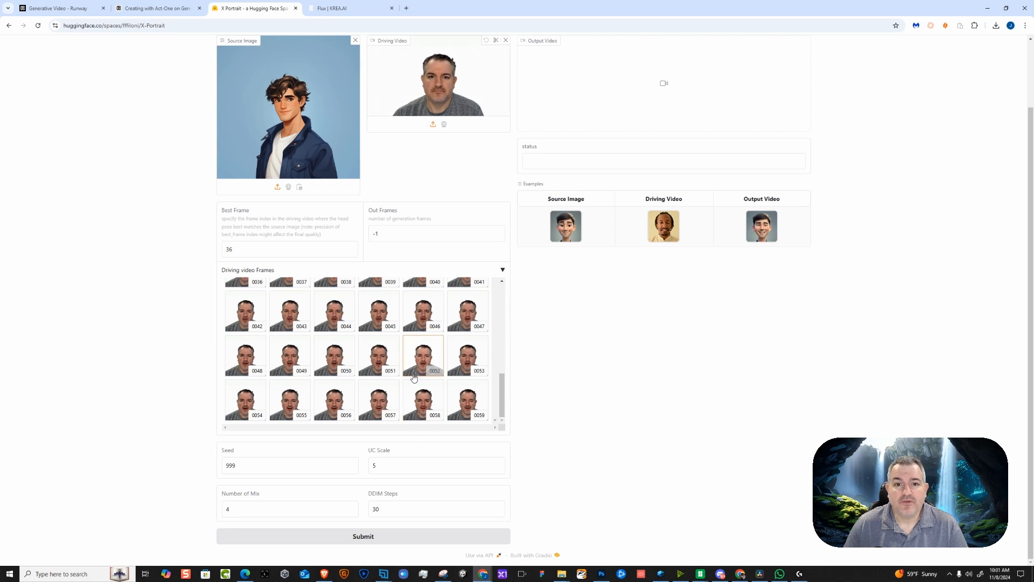
click(362, 538)
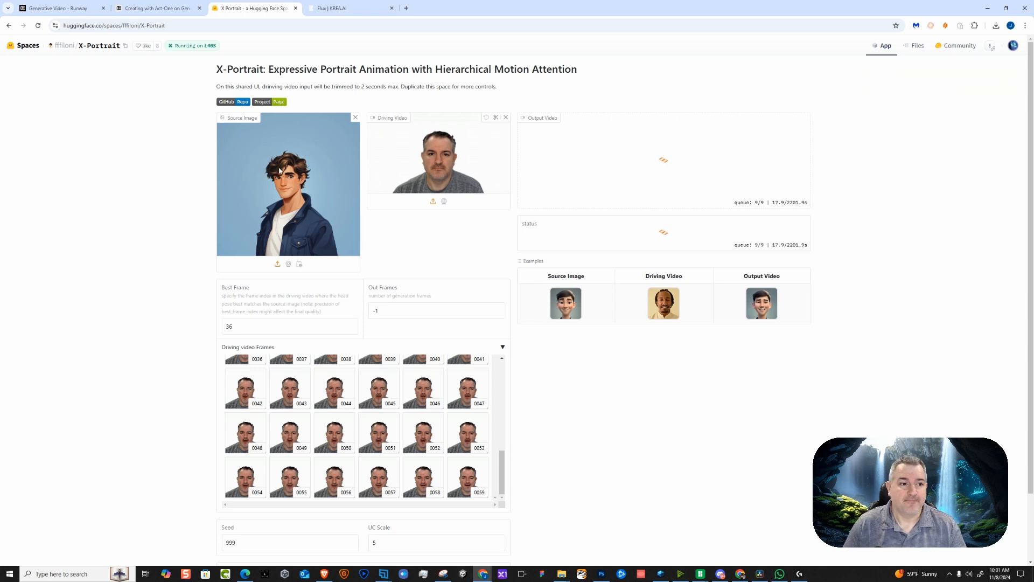
Switch to Runway, open Act-One from the dashboard and look through the preset character reference images.
click(54, 8)
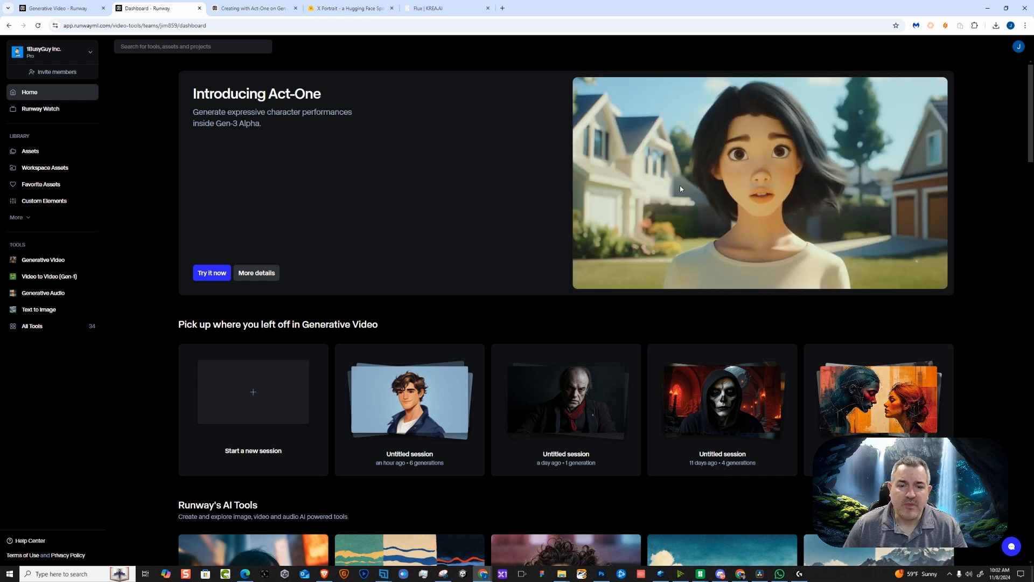
click(212, 272)
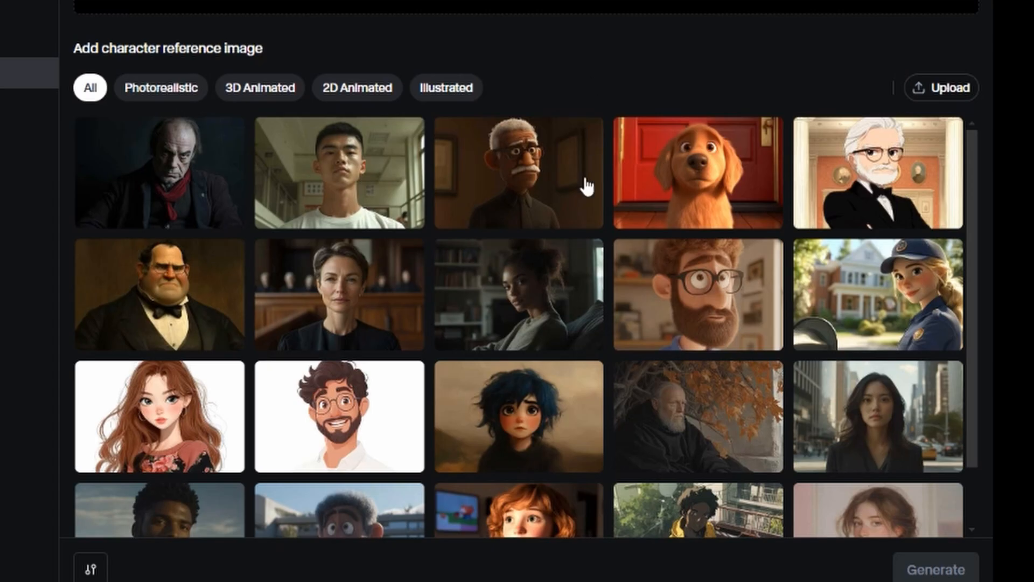
scroll(487, 249, down, 2)
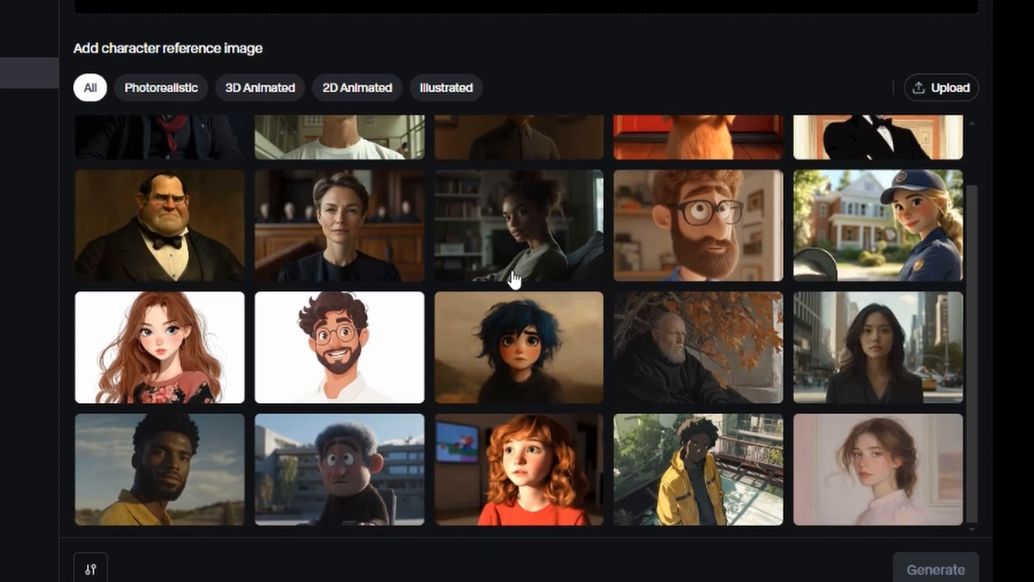
scroll(514, 280, up, 2)
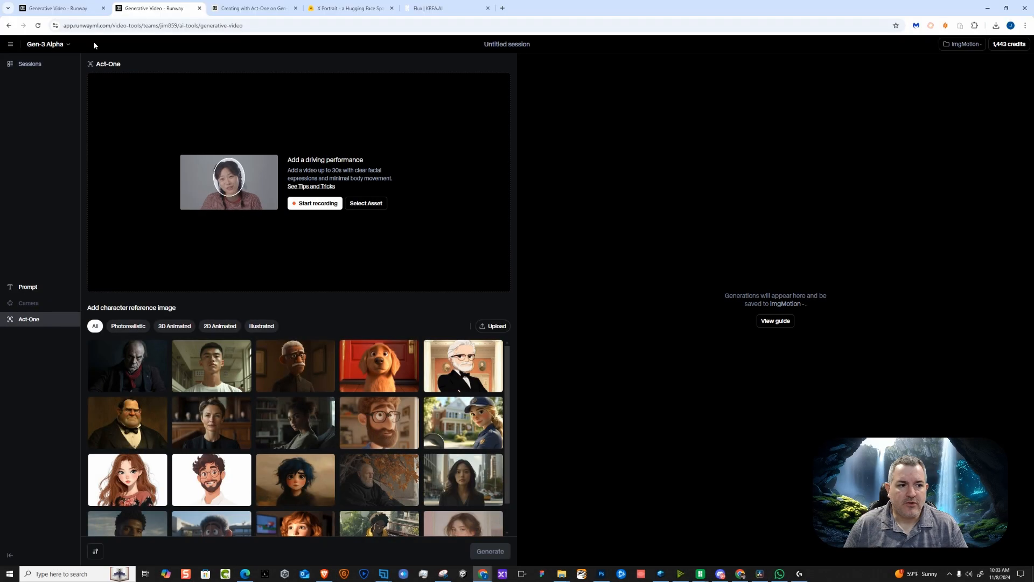
In the existing Runway Act-One session, upload the wider-framed cartoon man image from YouTube 2024 as the character reference and crop it to 1280x768.
click(65, 15)
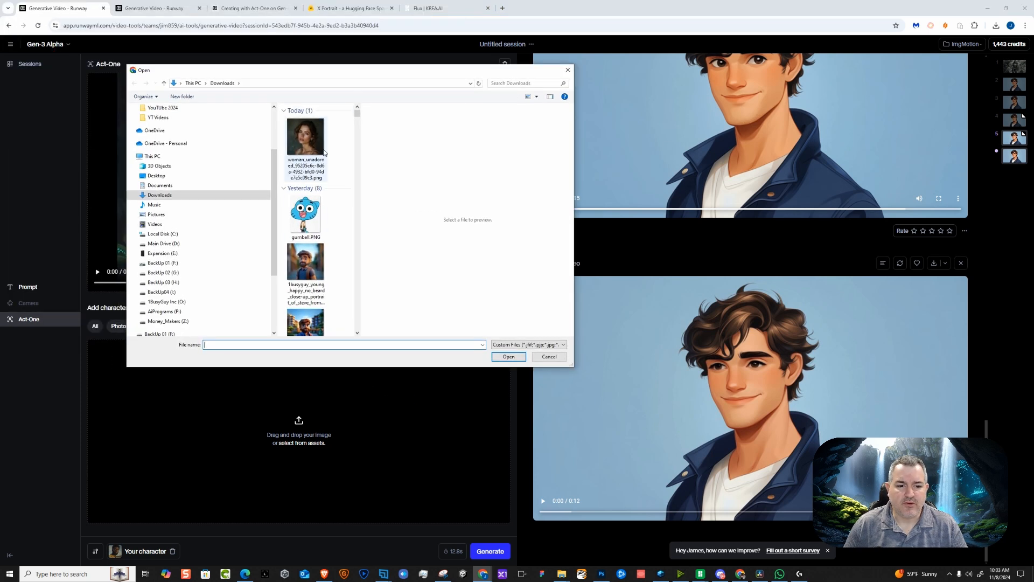
click(158, 117)
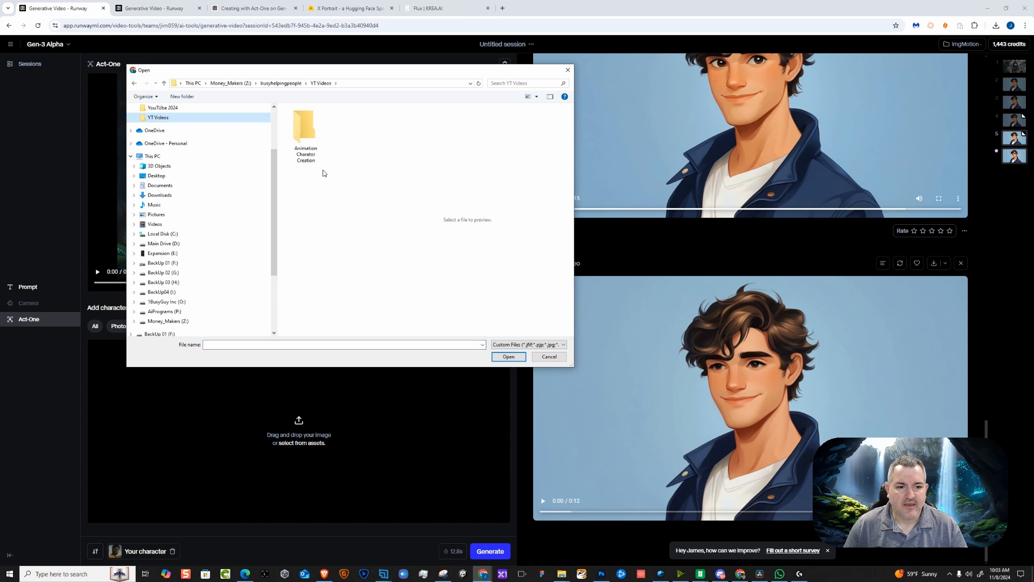
double_click(309, 131)
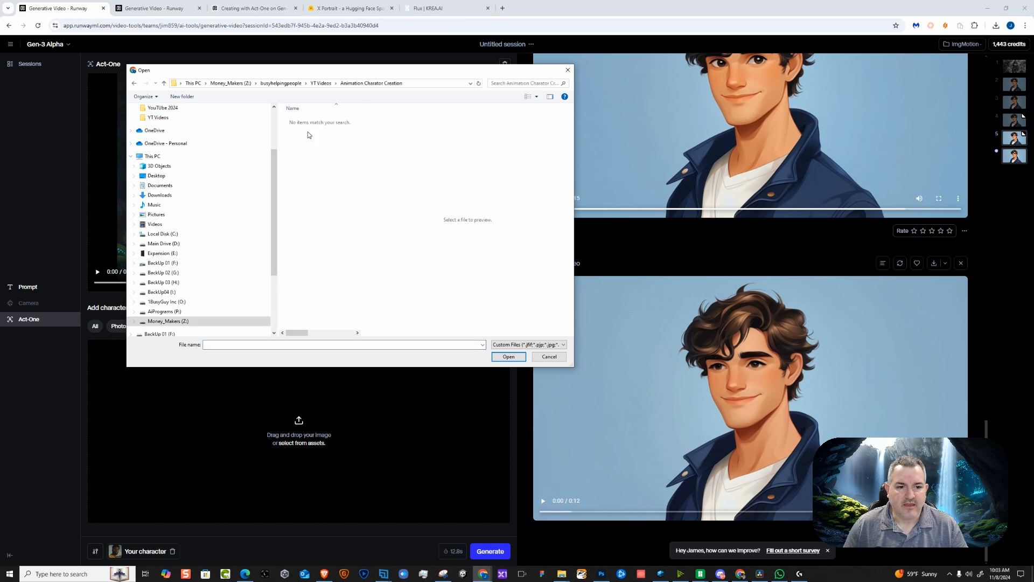
click(165, 108)
click(303, 239)
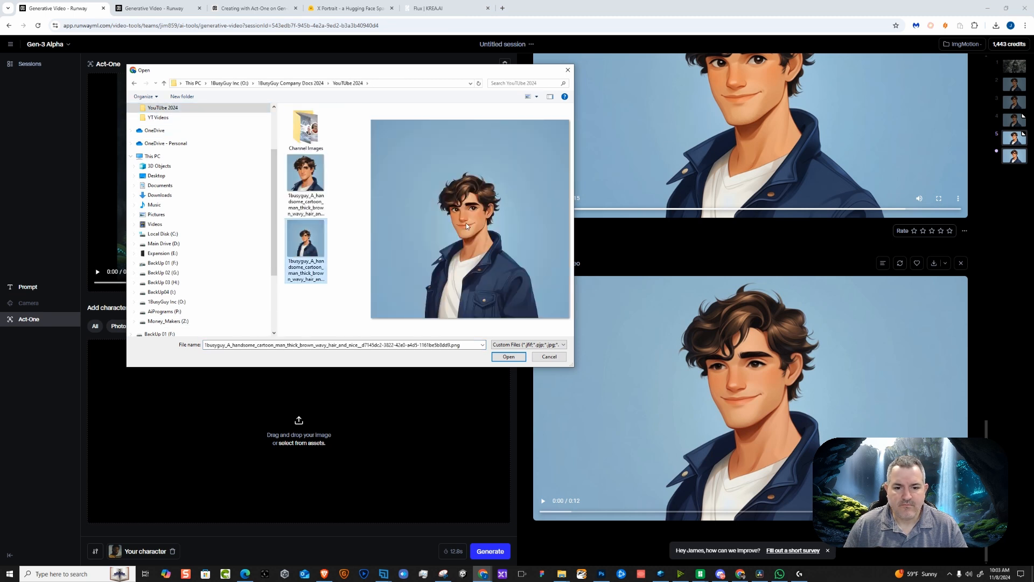
click(509, 357)
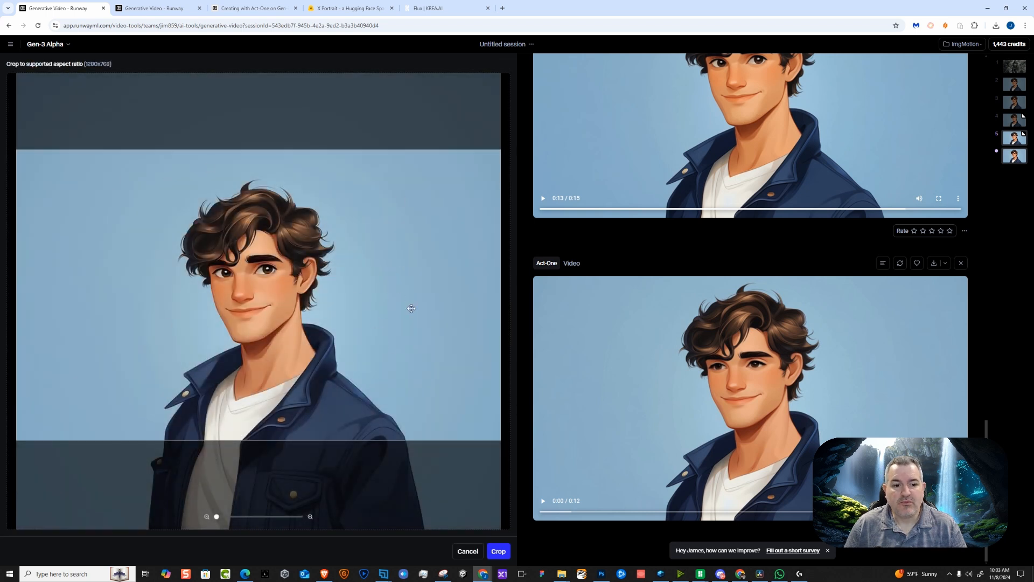
drag(470, 289, 448, 277)
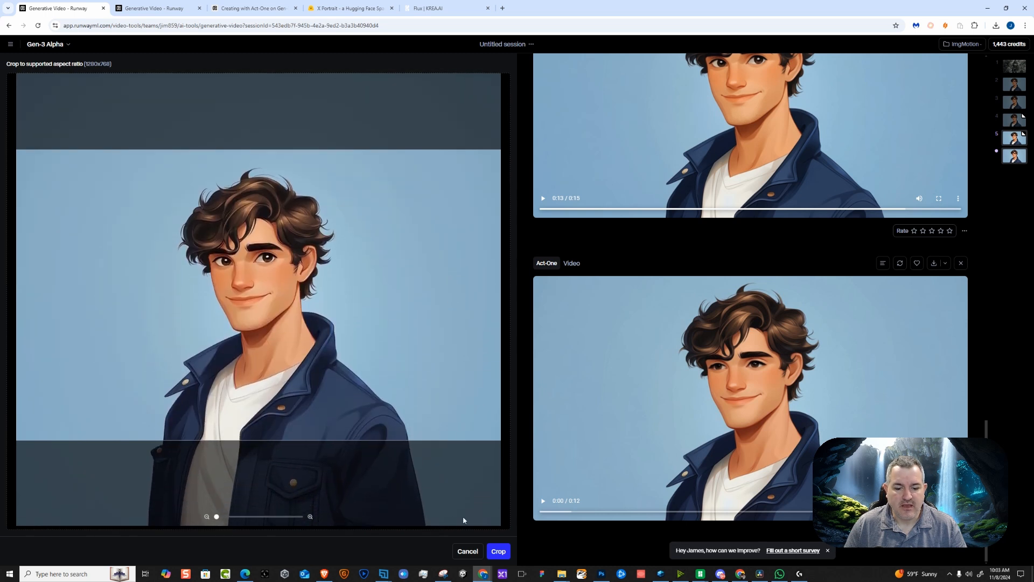
click(498, 551)
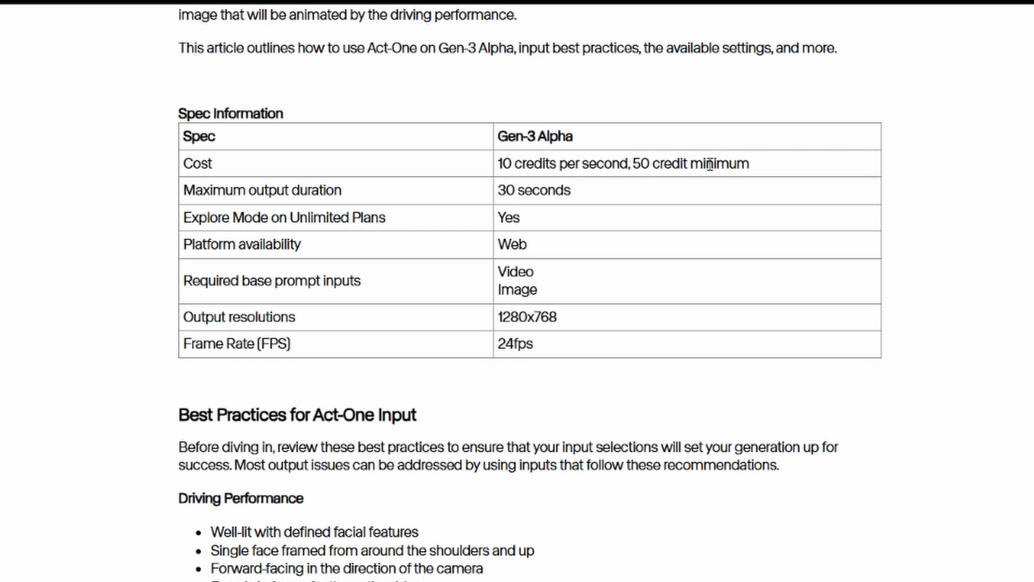
Examine the Act-One guide's Gen-3 Alpha specs for duration, resolution and frame rate, plus its driving performance and character image recommendations.
drag(572, 190, 497, 190)
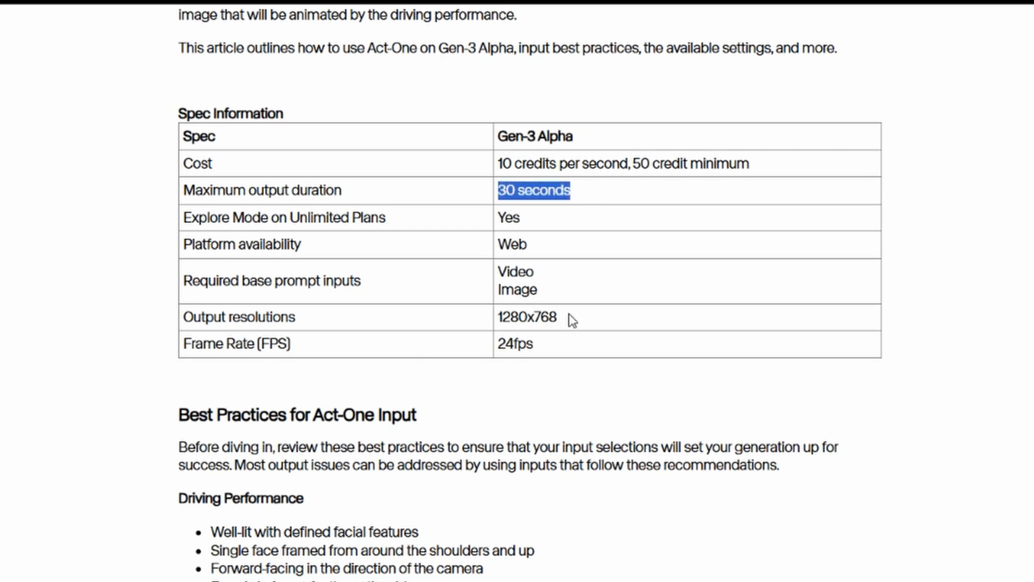
drag(571, 317, 497, 318)
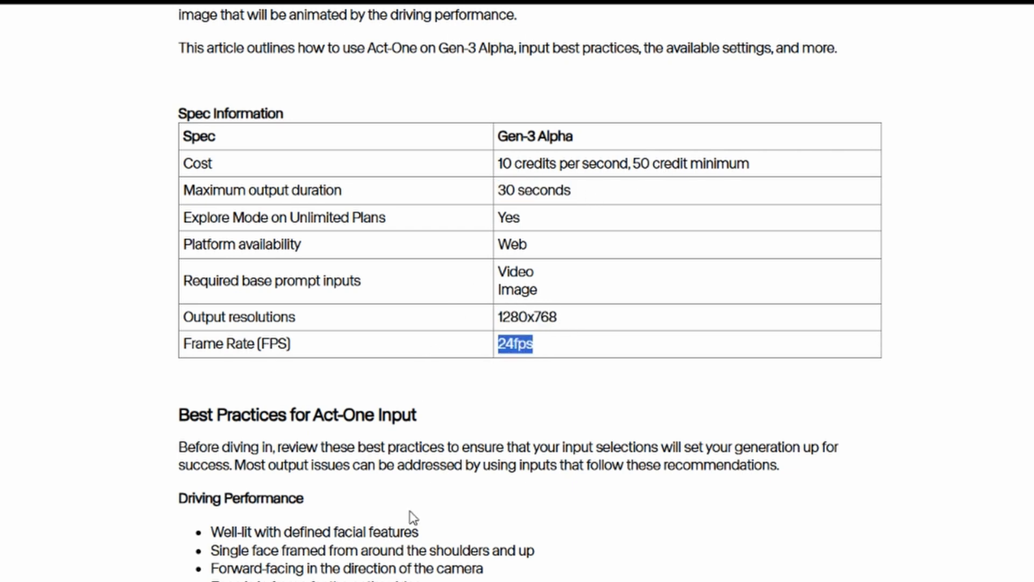
scroll(371, 510, down, 6)
scroll(530, 293, down, 11)
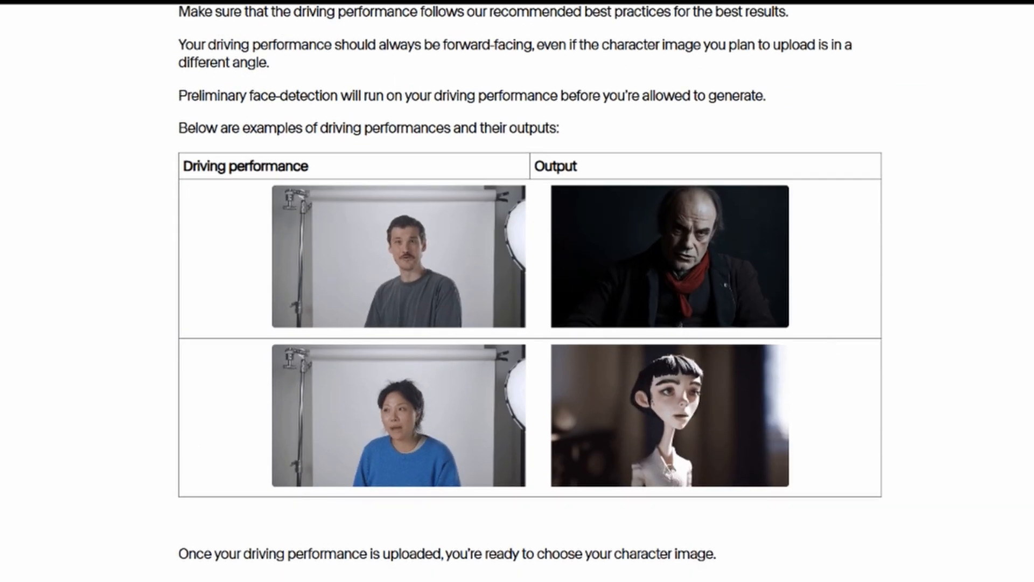
scroll(489, 536, down, 15)
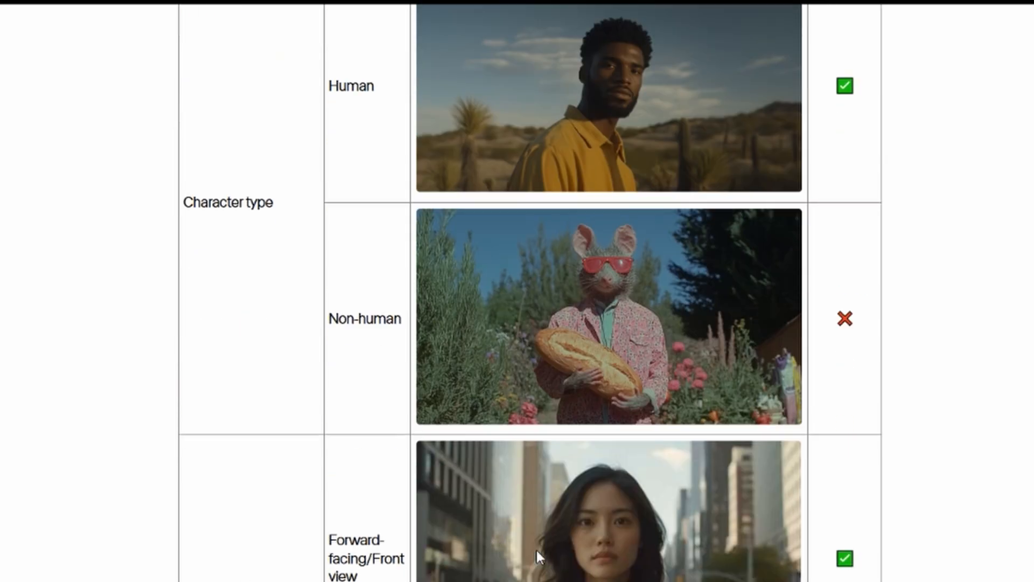
scroll(537, 551, down, 16)
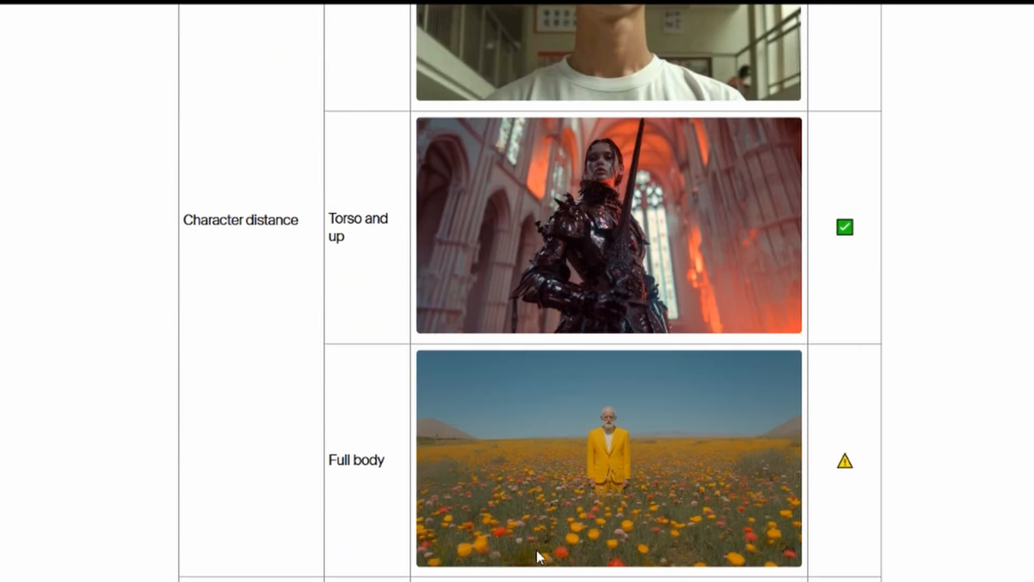
scroll(526, 538, up, 20)
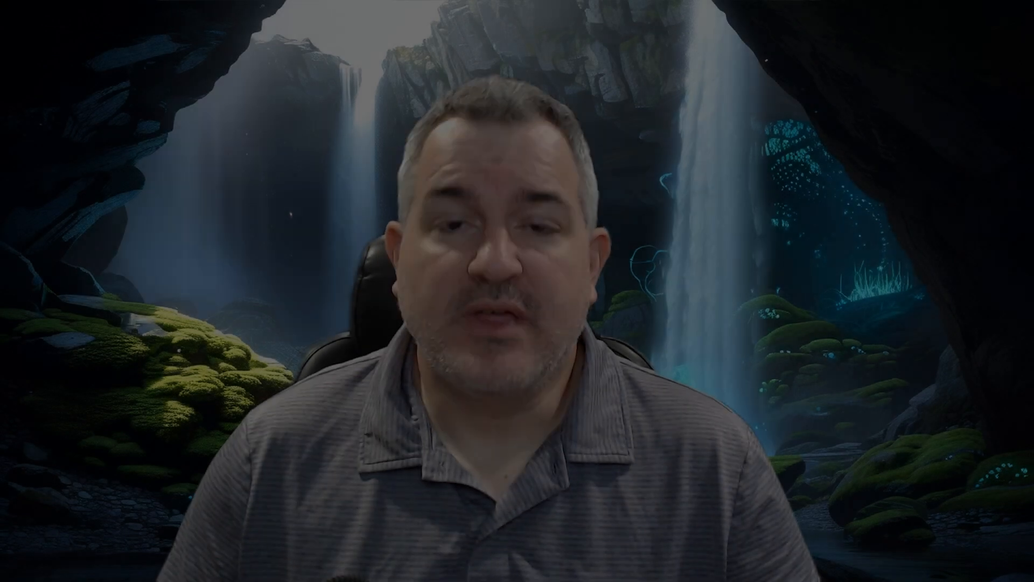